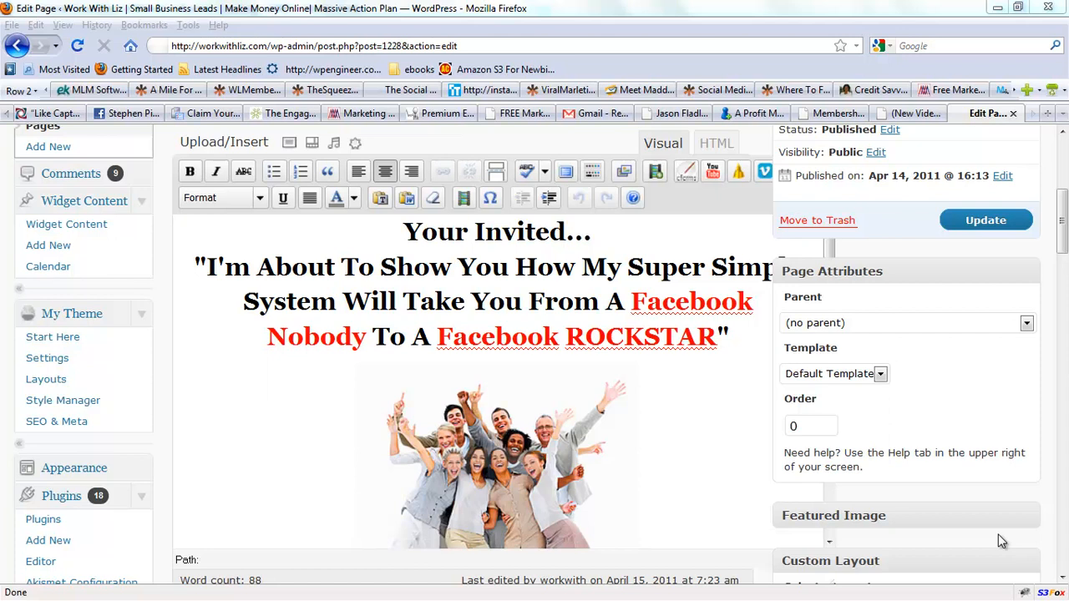
# Switch the page editor to HTML view and delete the AWeber form script line at the end of the content.
pyautogui.click(1061, 236)
pyautogui.moveTo(1060, 240)
pyautogui.mouseDown()
pyautogui.moveTo(1062, 219)
pyautogui.moveTo(1063, 256)
pyautogui.moveTo(1061, 224)
pyautogui.mouseUp()
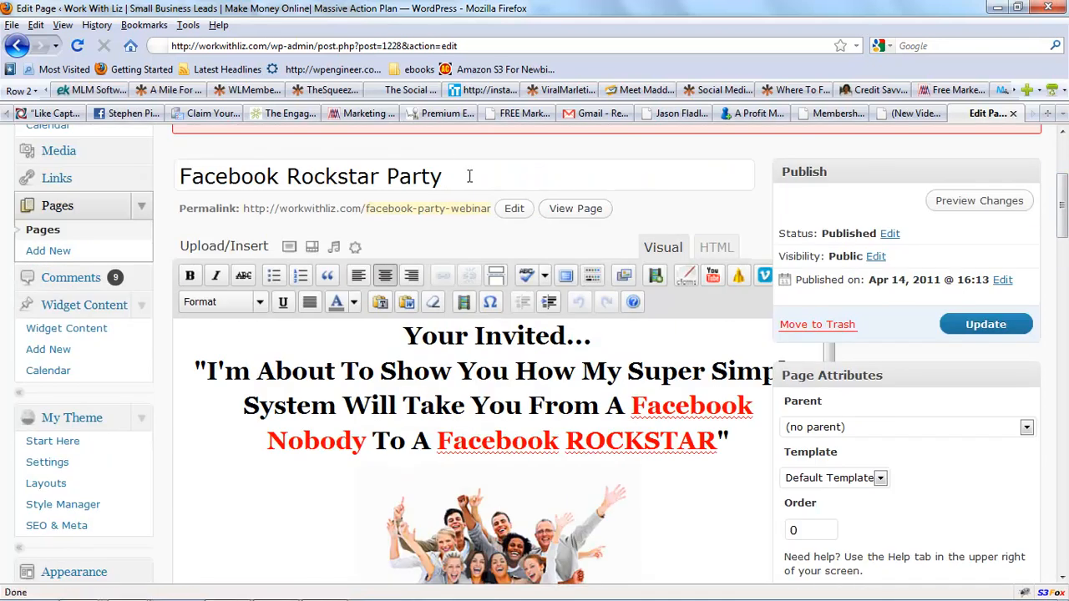
pyautogui.moveTo(1061, 219)
pyautogui.mouseDown()
pyautogui.moveTo(1064, 240)
pyautogui.moveTo(1063, 218)
pyautogui.mouseUp()
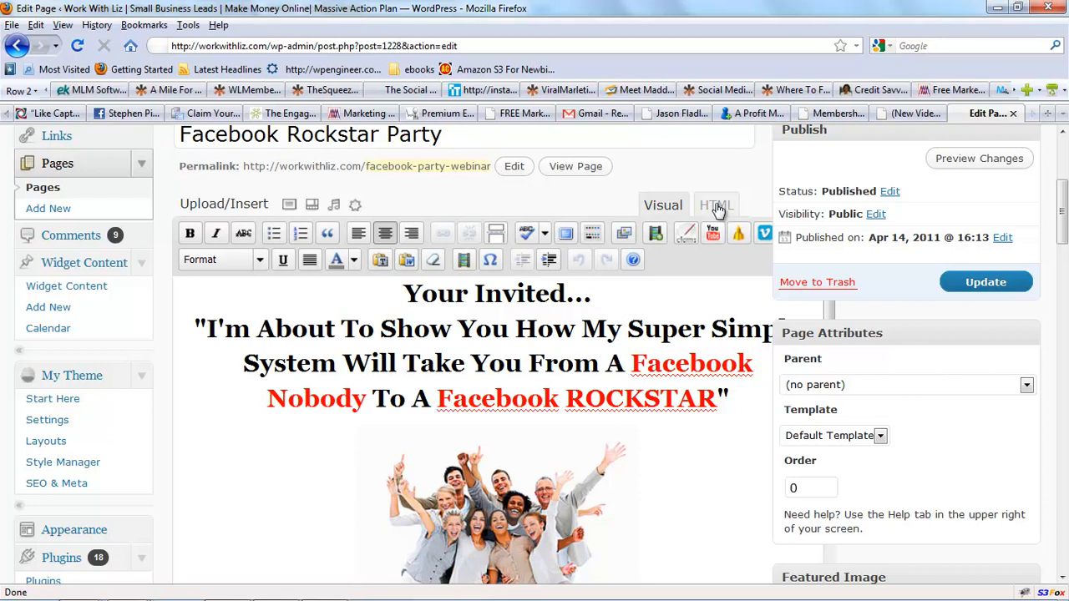
pyautogui.moveTo(1063, 226)
pyautogui.mouseDown()
pyautogui.moveTo(1064, 273)
pyautogui.moveTo(1063, 247)
pyautogui.mouseUp()
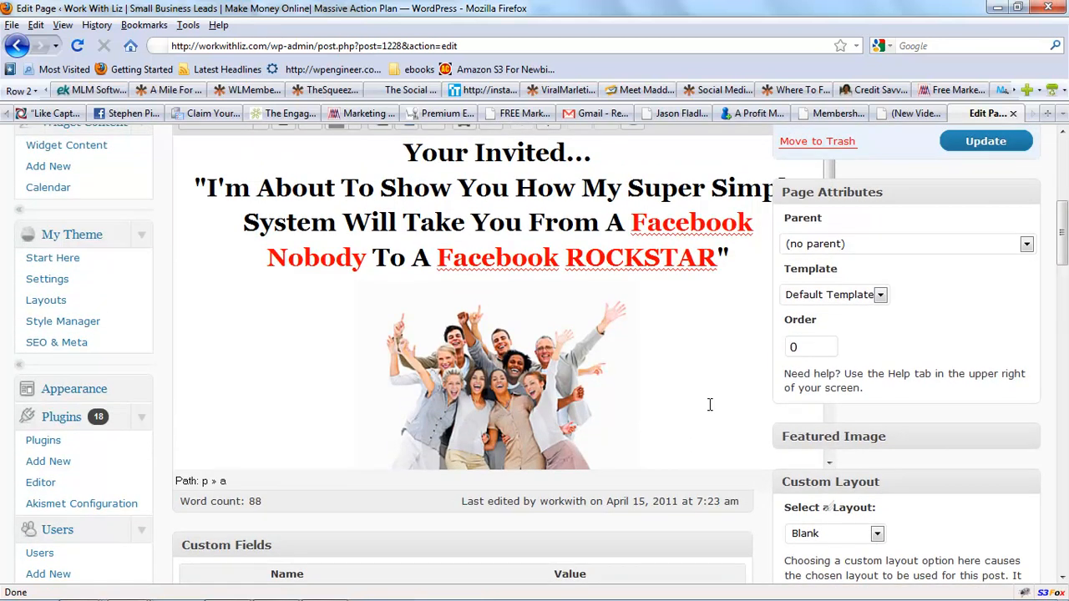
pyautogui.scroll(-10, 710, 405)
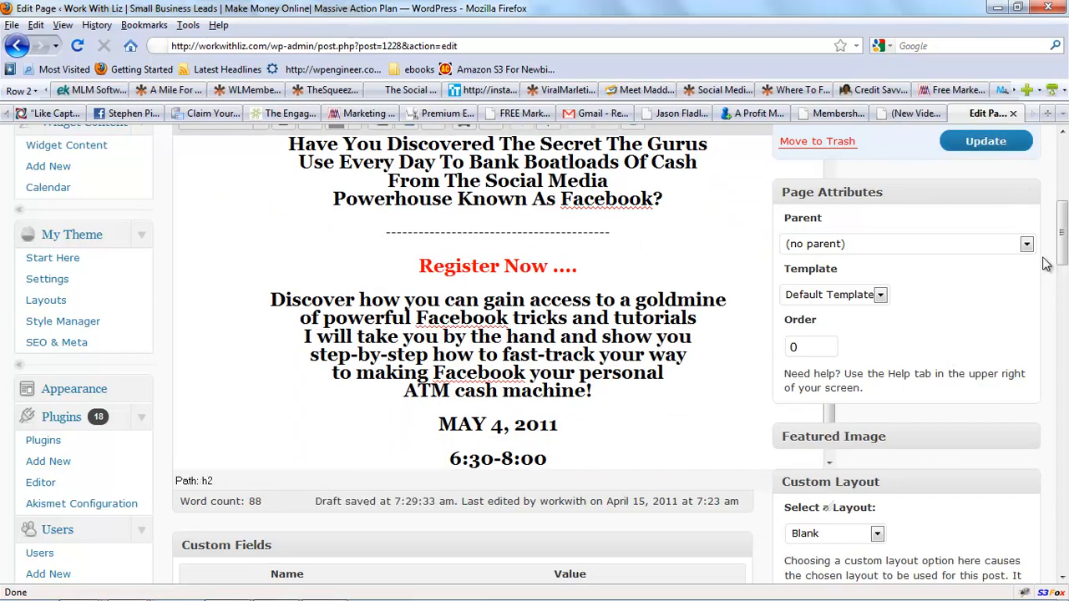
pyautogui.scroll(5, 1062, 254)
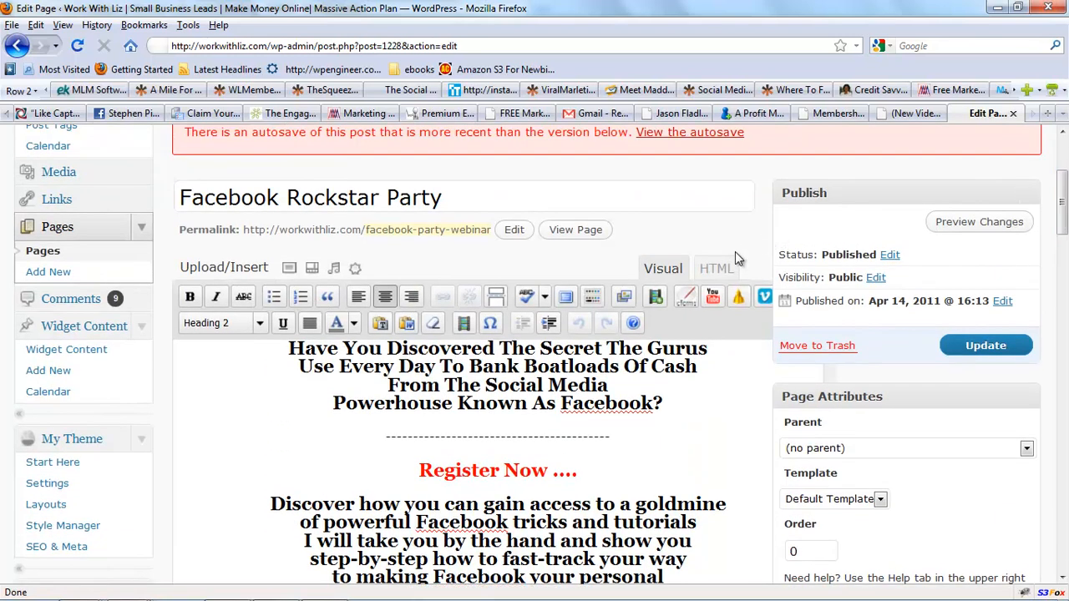
pyautogui.click(718, 269)
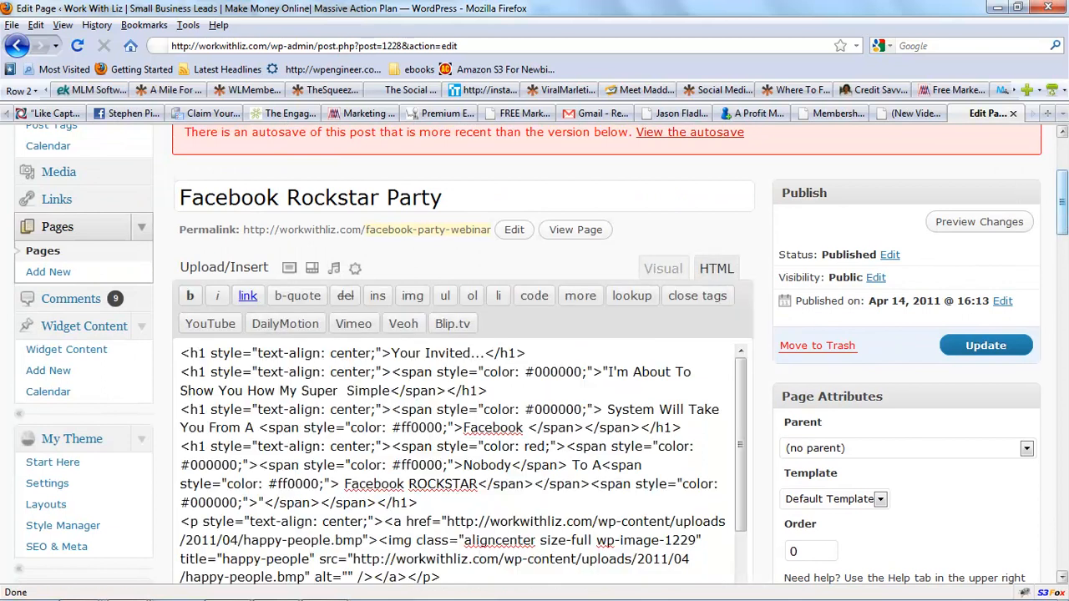
pyautogui.moveTo(1065, 200); pyautogui.dragTo(1064, 222)
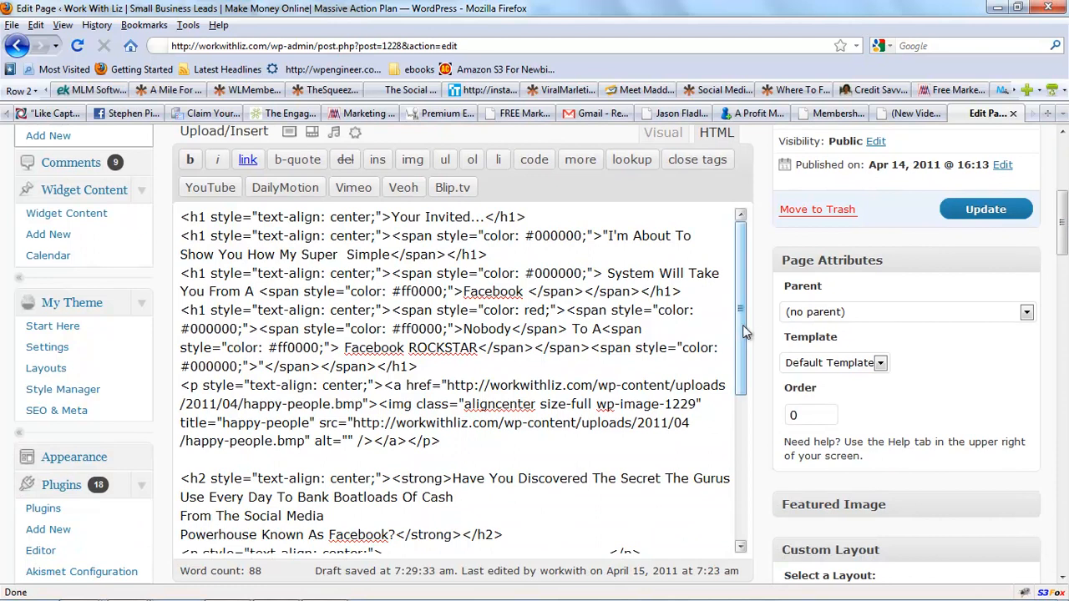
pyautogui.moveTo(739, 338); pyautogui.dragTo(739, 501)
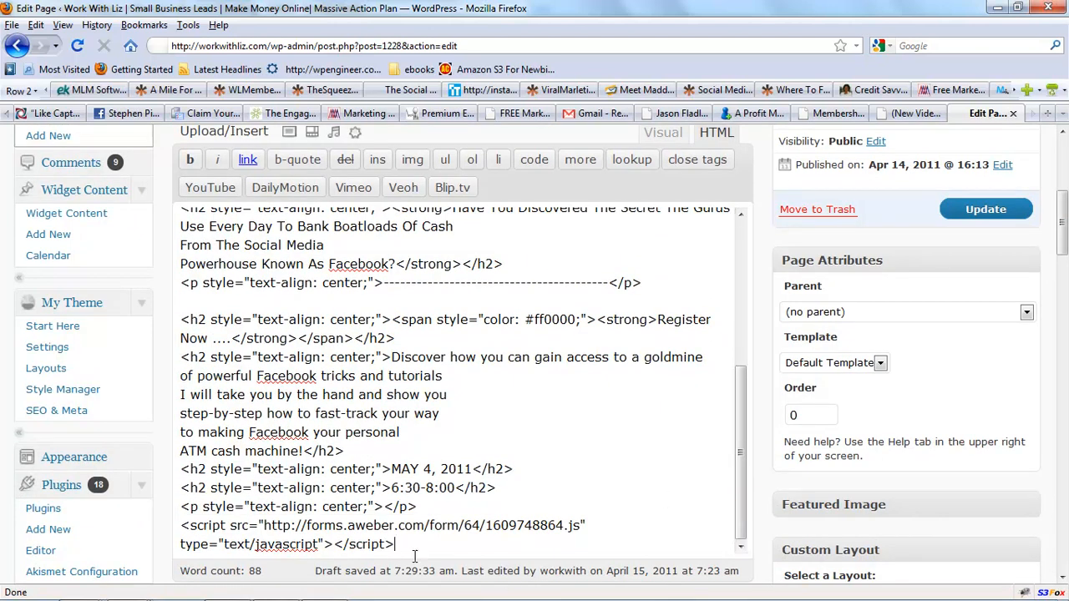
pyautogui.moveTo(398, 544); pyautogui.dragTo(177, 530)
pyautogui.press('Delete')
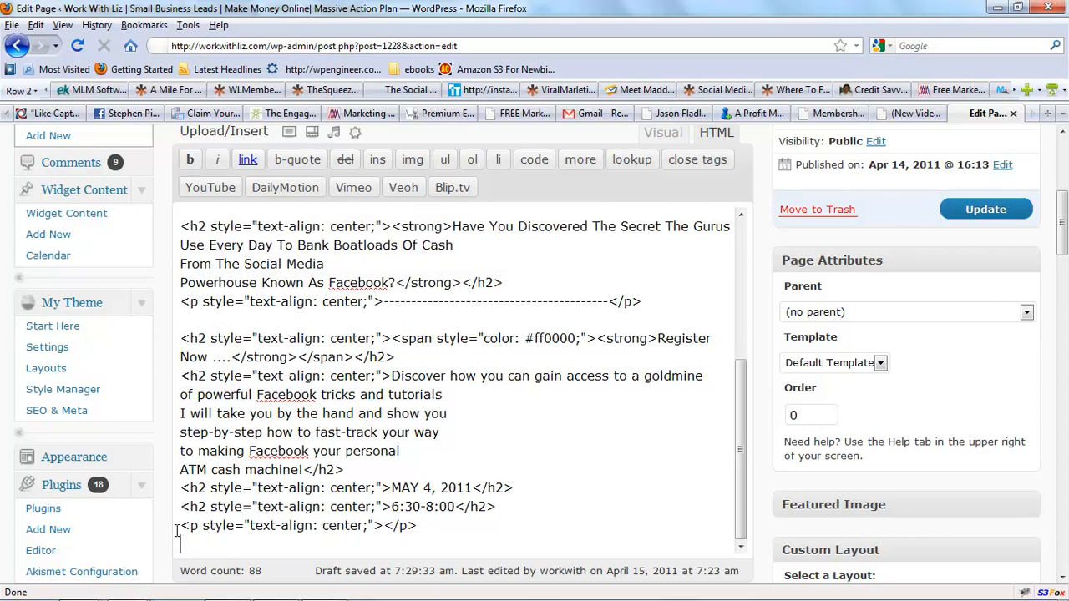
# Open a new browser tab and go to the AWeber website.
pyautogui.click(1049, 114)
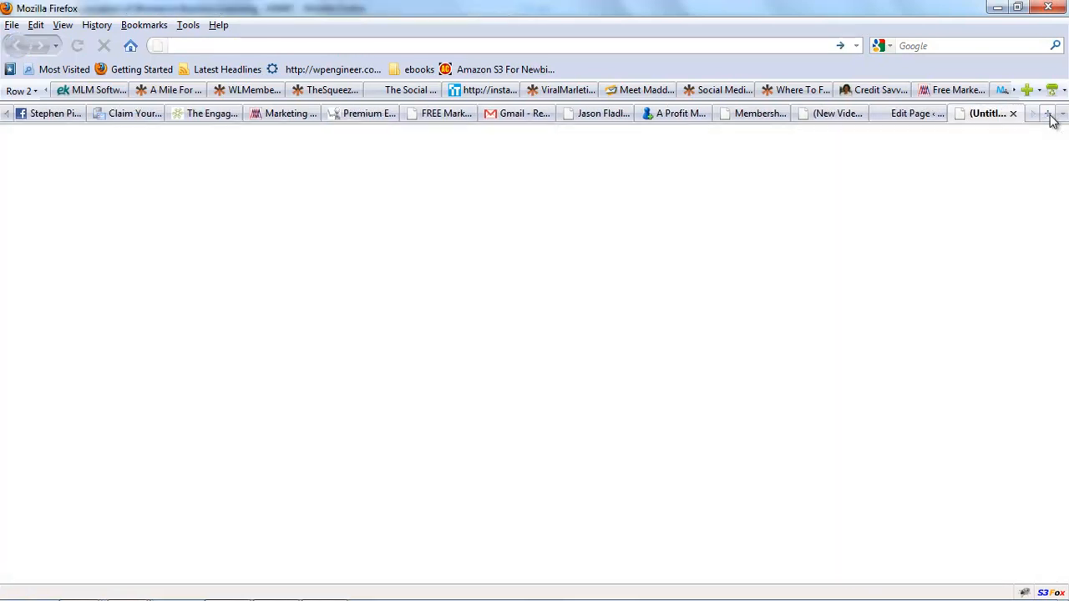
pyautogui.write('awe')
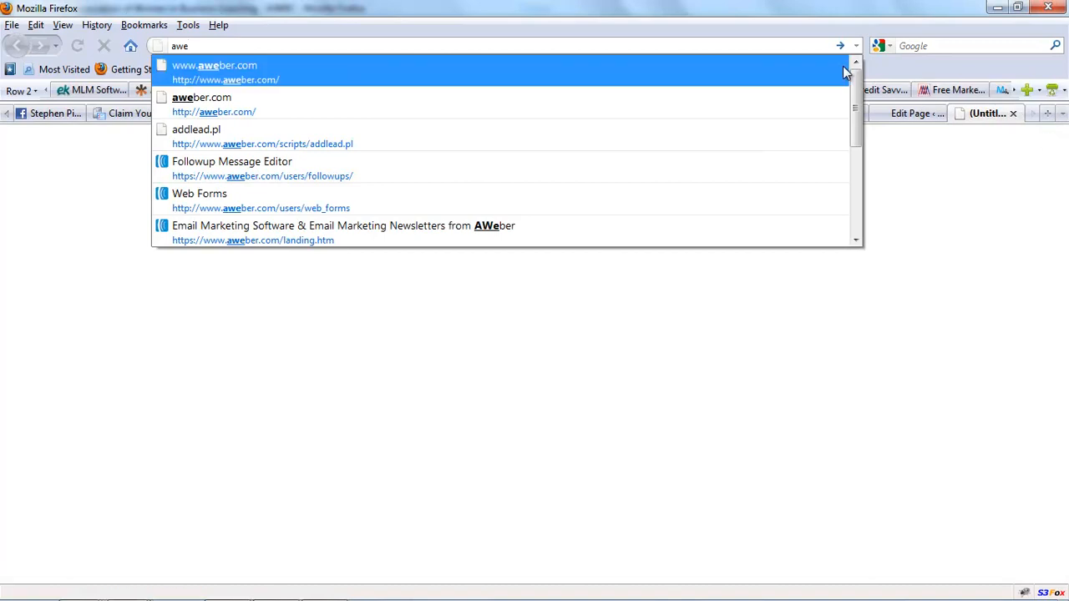
pyautogui.click(756, 75)
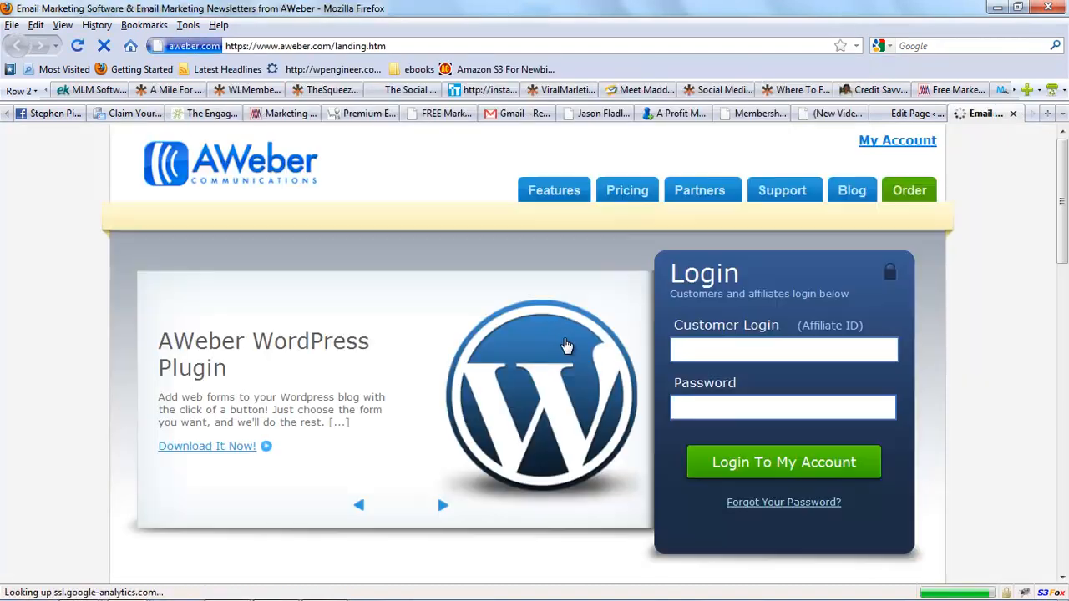
# Log in to AWeber with the customer login name and account password.
pyautogui.click(716, 349)
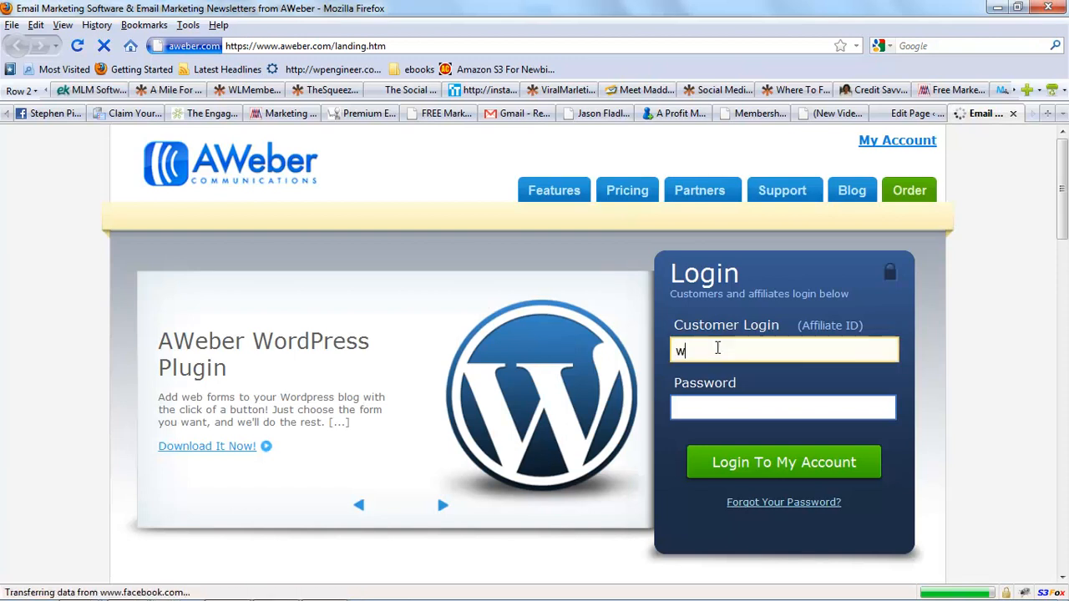
pyautogui.write('W')
pyautogui.click(712, 369)
pyautogui.click(710, 407)
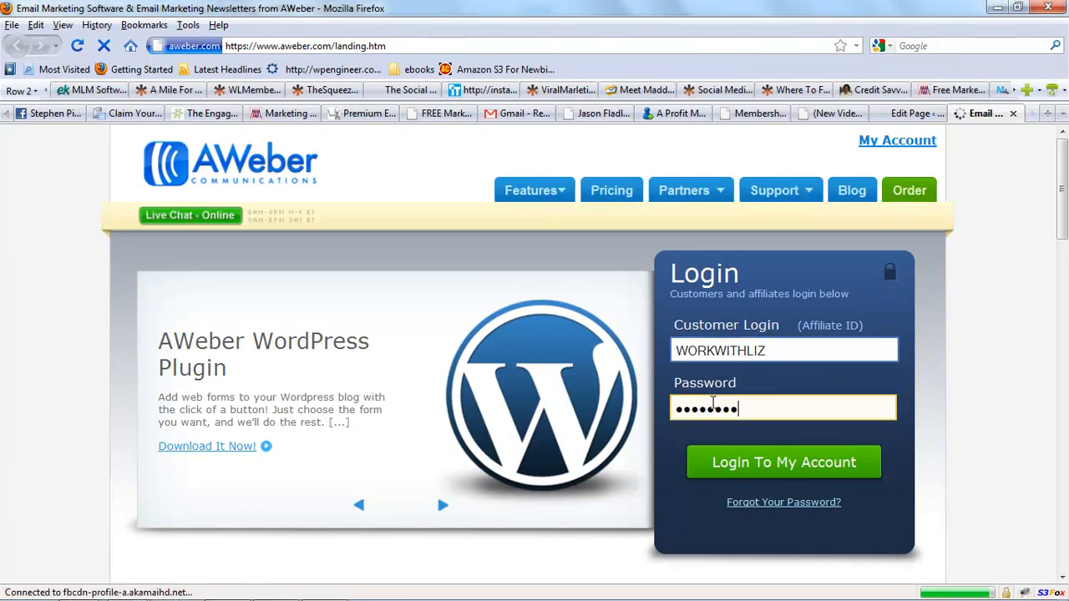
pyautogui.click(739, 477)
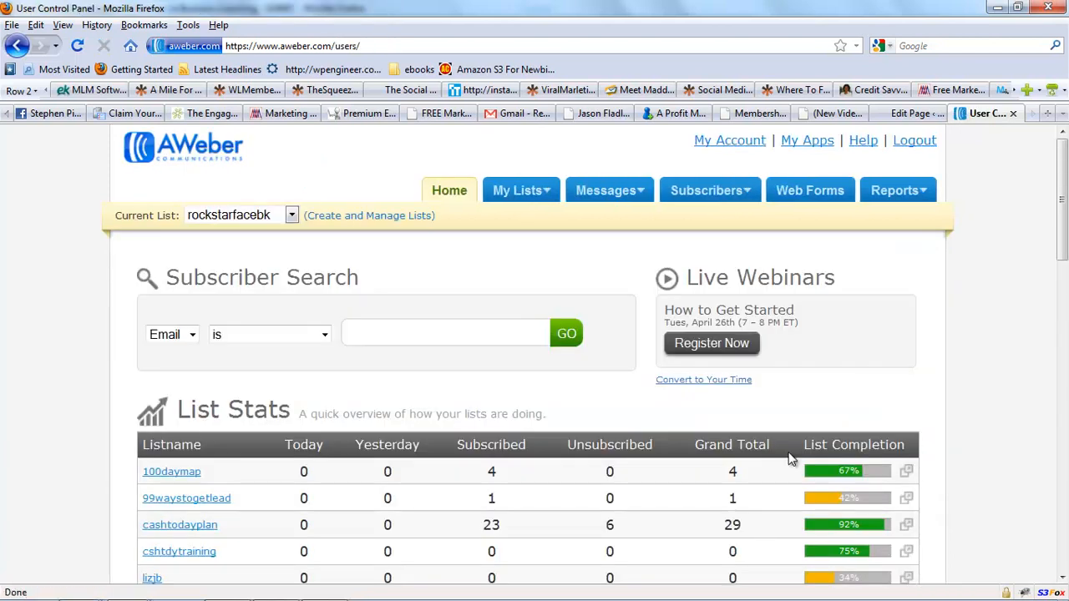
# Select the rockstarfacebk list, open Web Forms, and start creating a new web form.
pyautogui.click(292, 215)
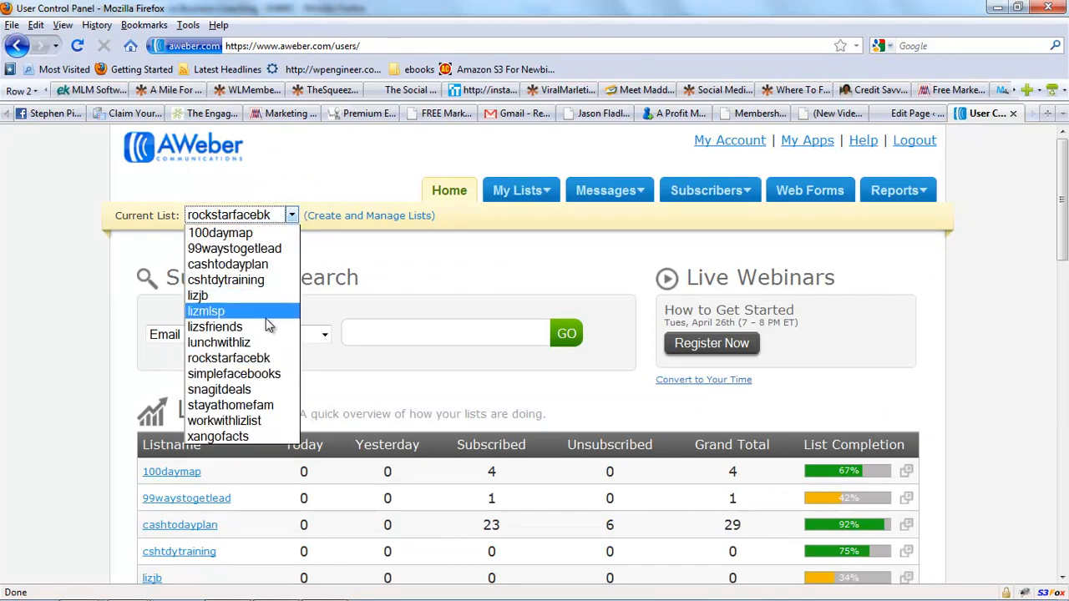
pyautogui.click(262, 359)
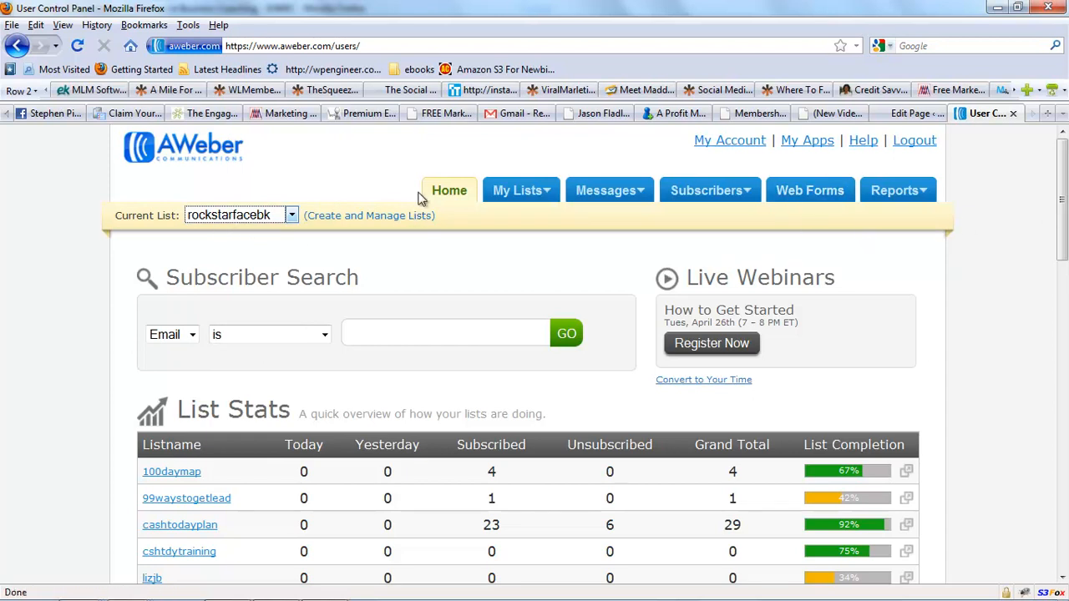
pyautogui.click(802, 205)
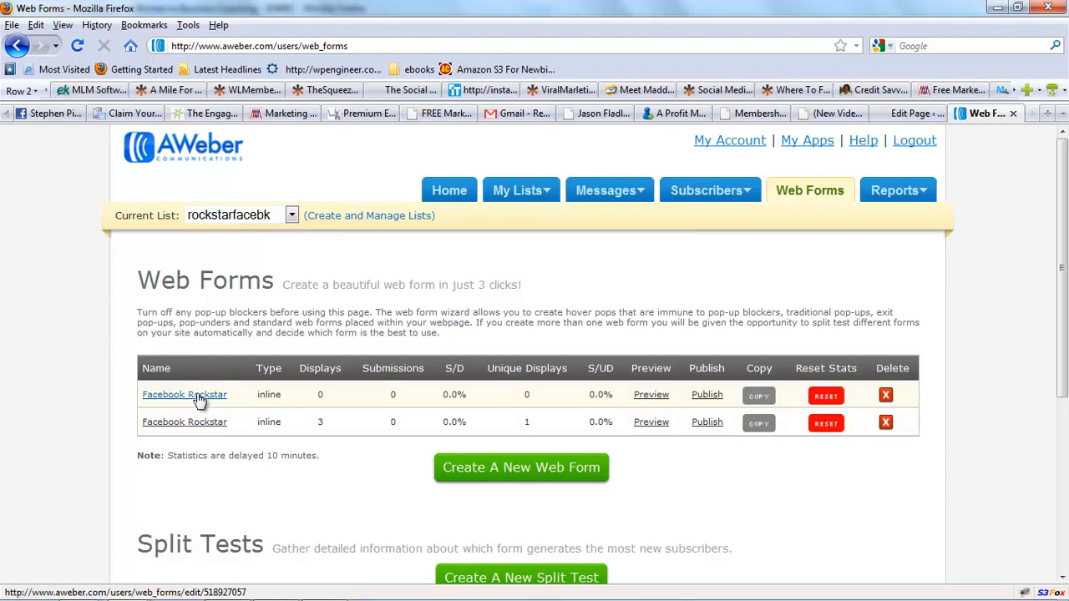
pyautogui.click(516, 472)
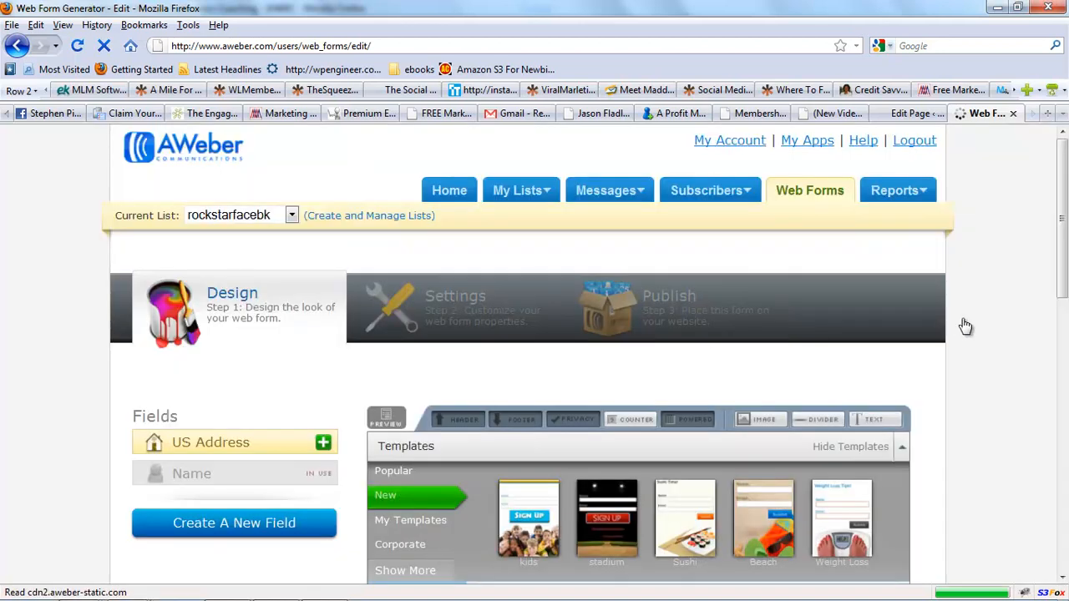
# Browse the Popular, Food & Wine, Real Estate, Travel and Promotional template categories for a suitable form design.
pyautogui.scroll(-2, 956, 328)
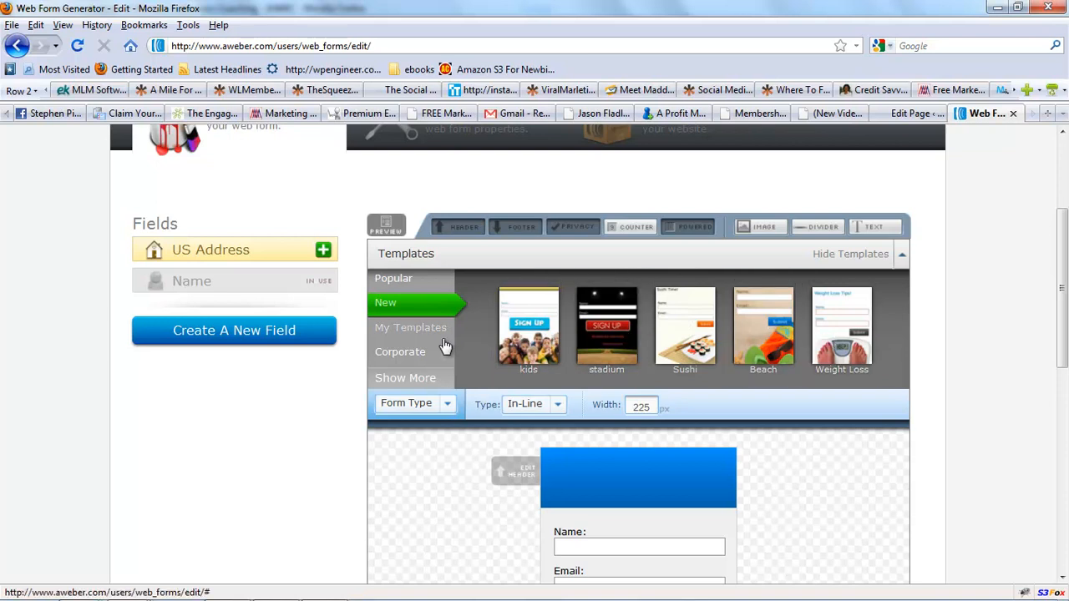
pyautogui.click(405, 279)
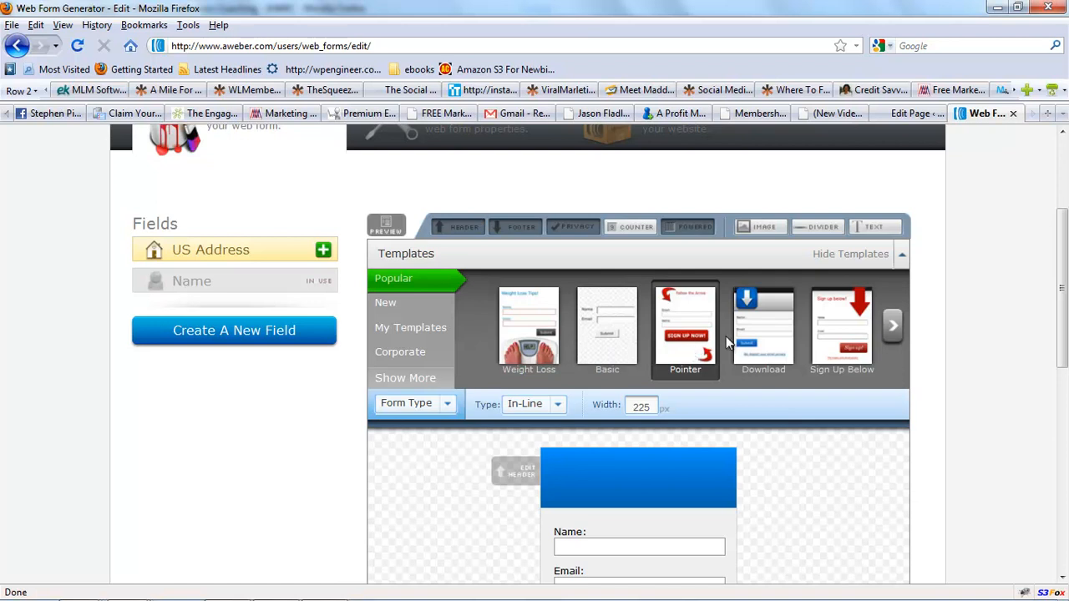
pyautogui.click(892, 326)
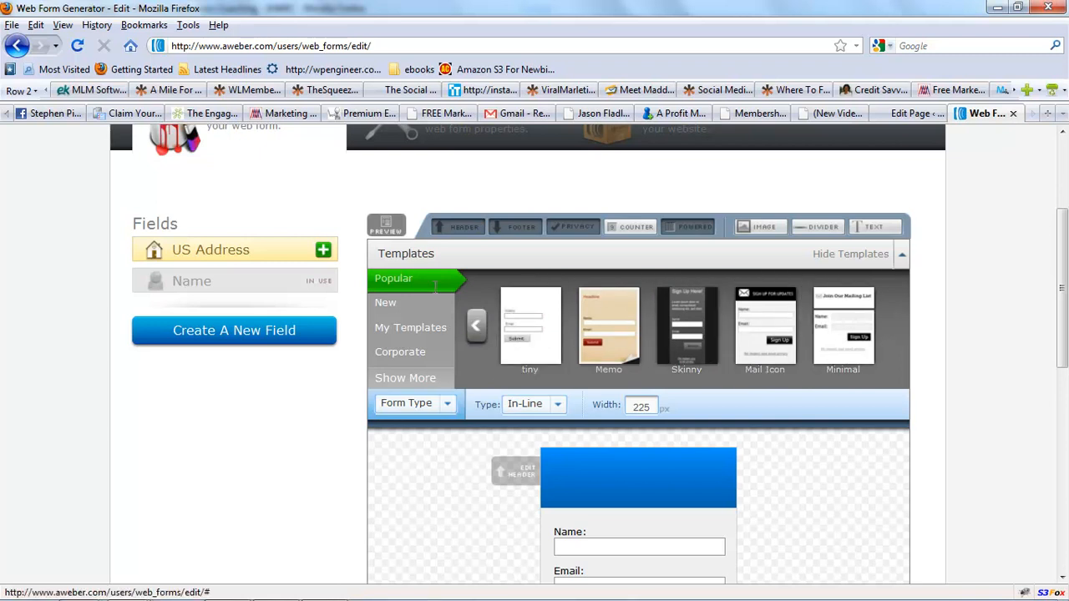
pyautogui.click(405, 374)
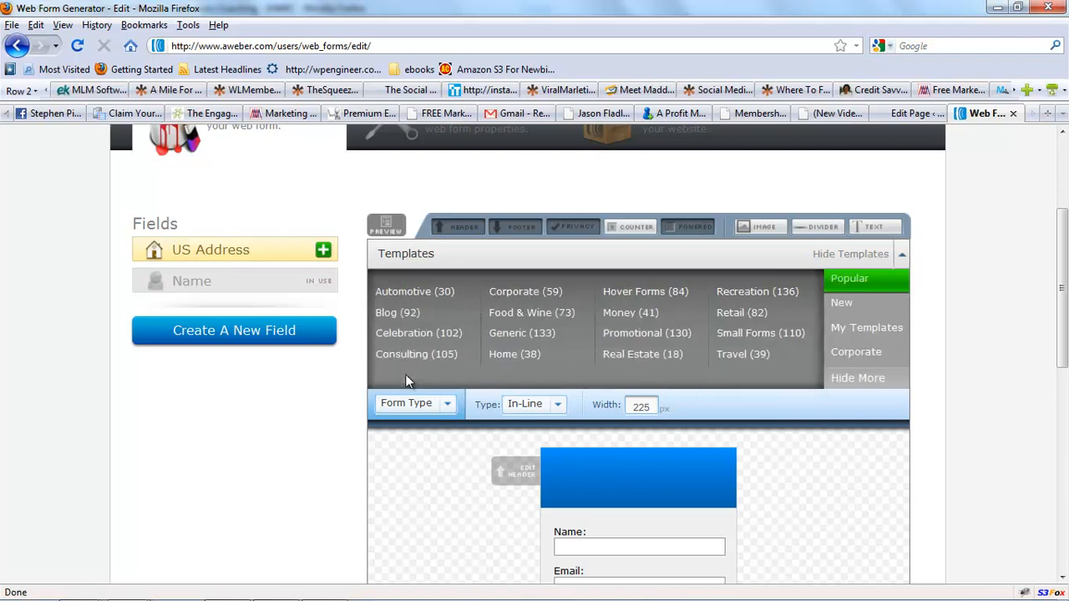
pyautogui.click(528, 320)
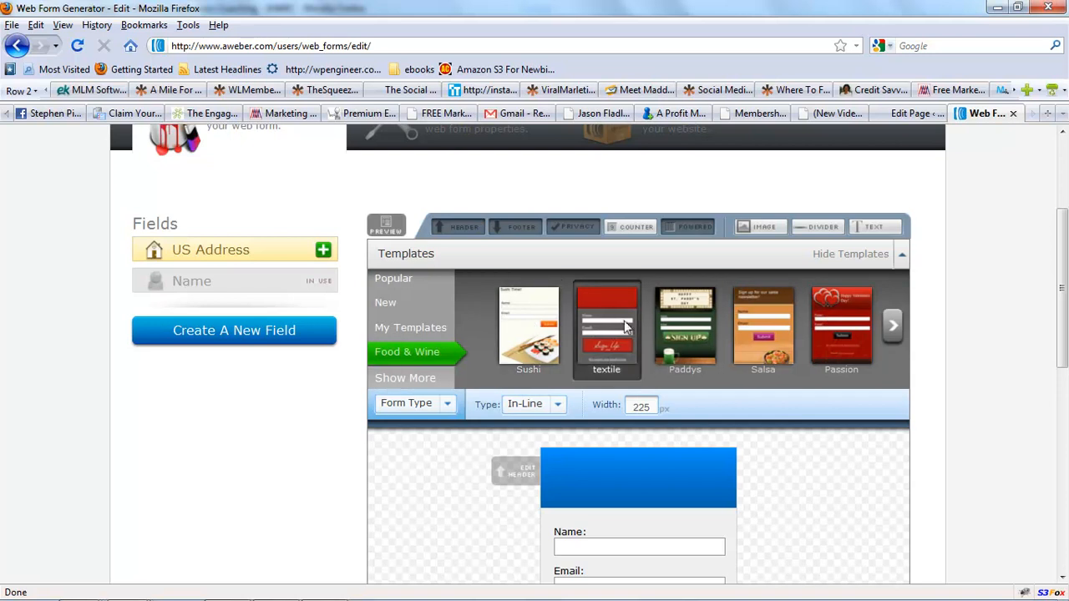
pyautogui.click(892, 327)
pyautogui.click(892, 326)
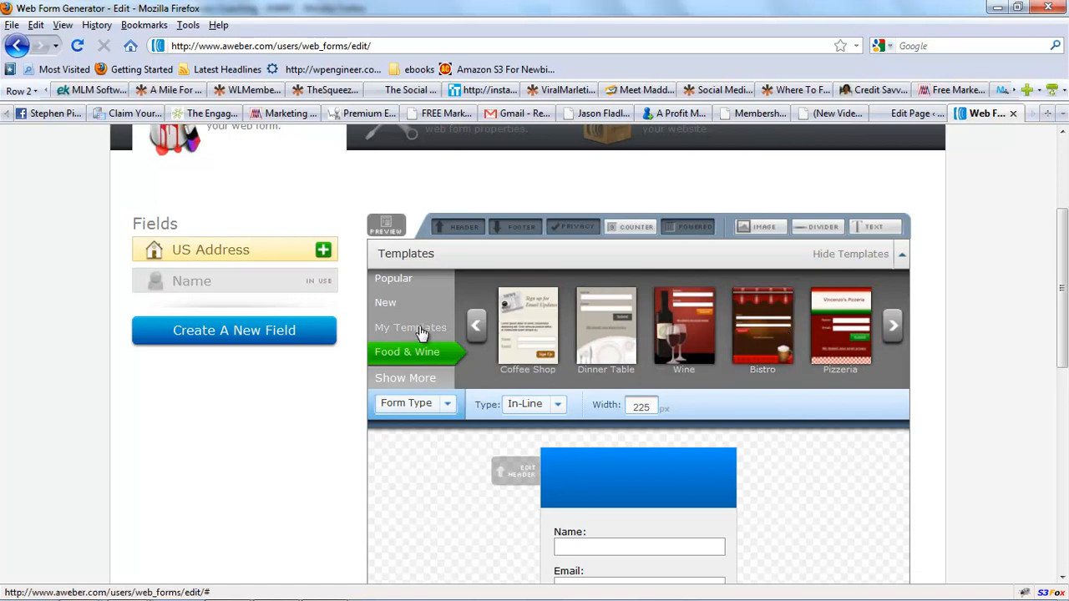
pyautogui.click(408, 379)
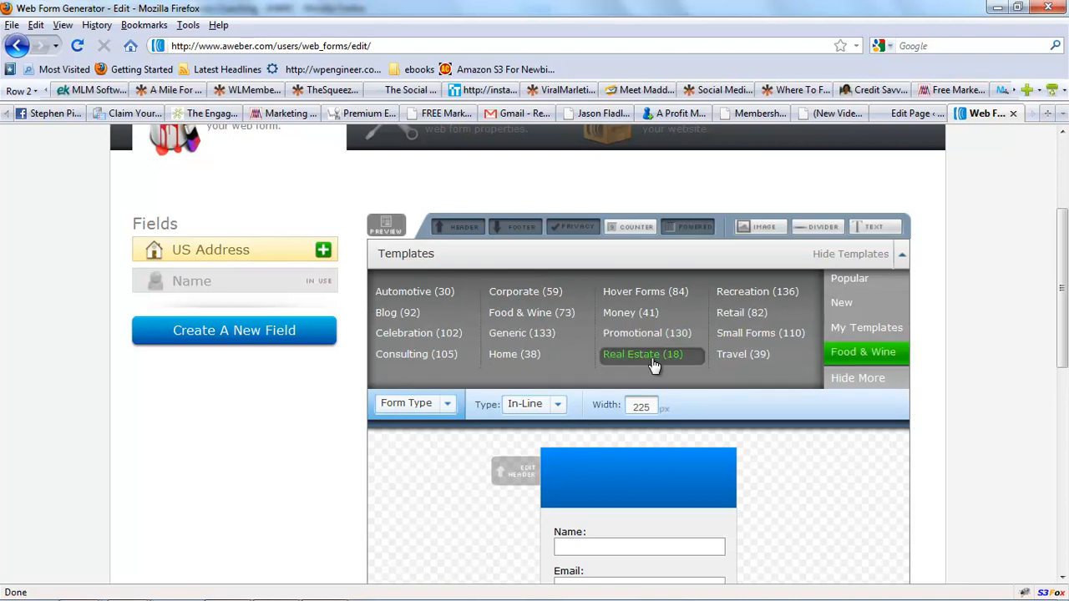
pyautogui.click(652, 358)
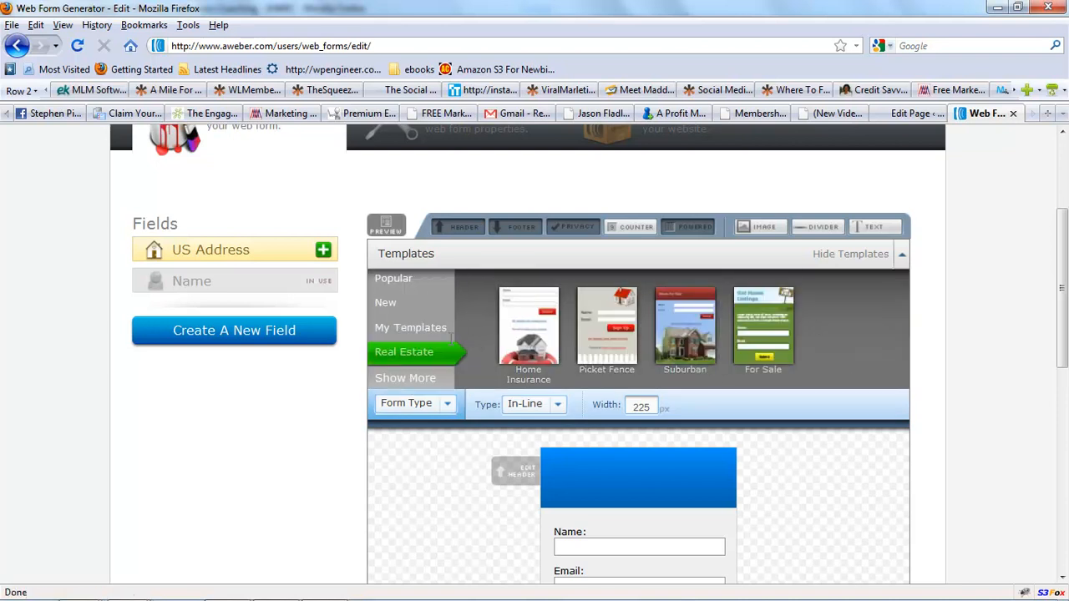
pyautogui.click(418, 378)
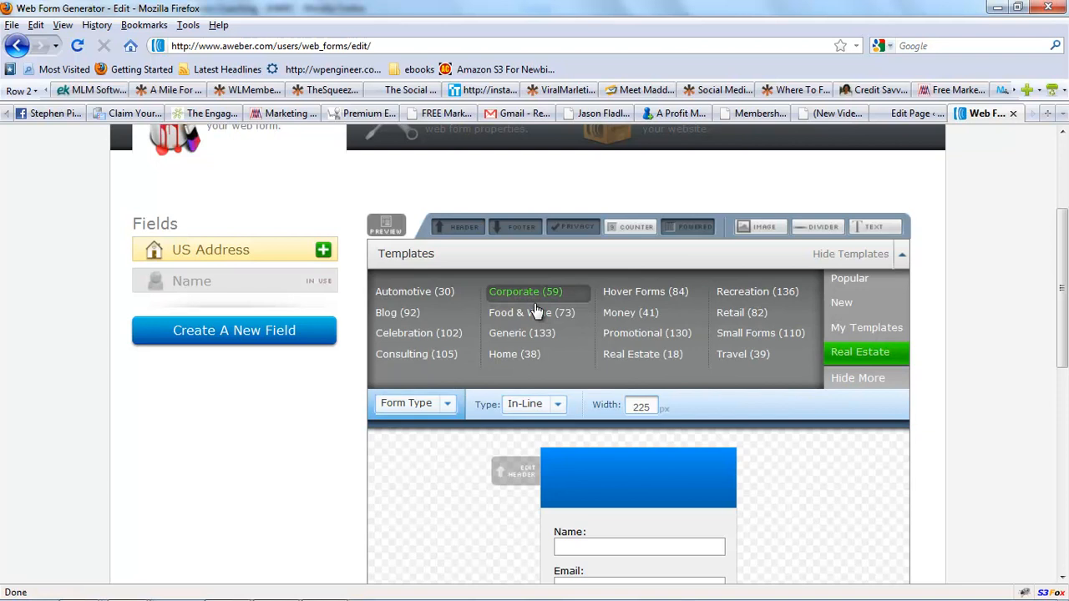
pyautogui.click(734, 354)
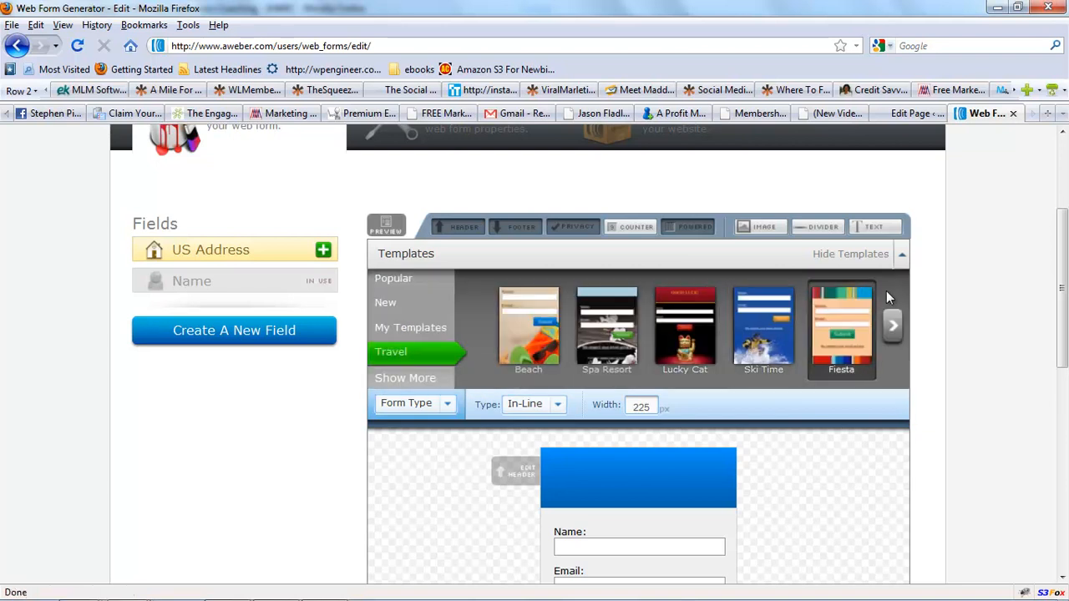
pyautogui.click(893, 325)
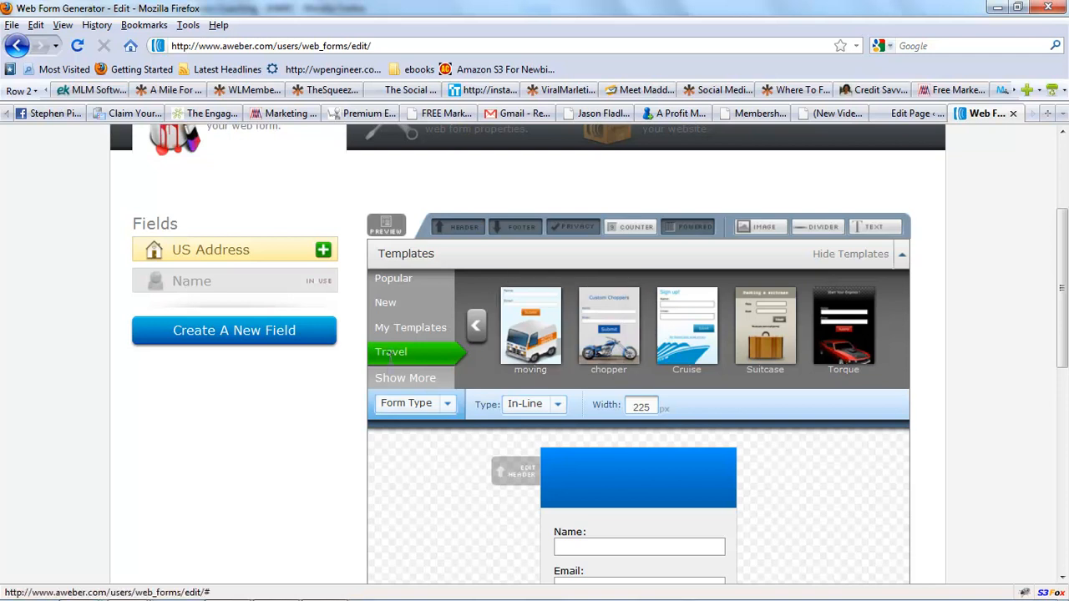
pyautogui.click(394, 378)
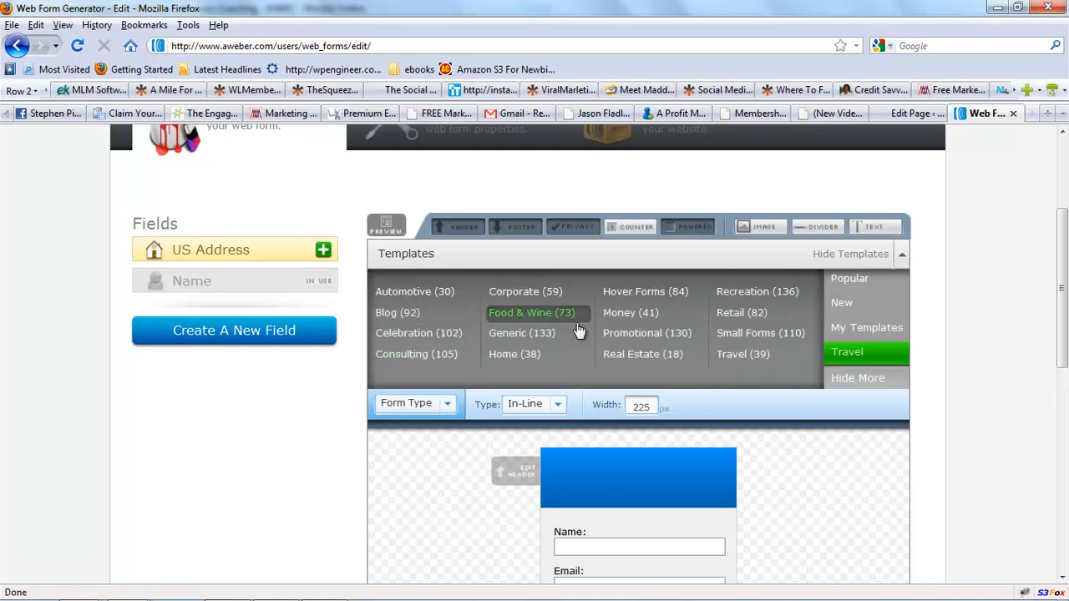
pyautogui.click(640, 339)
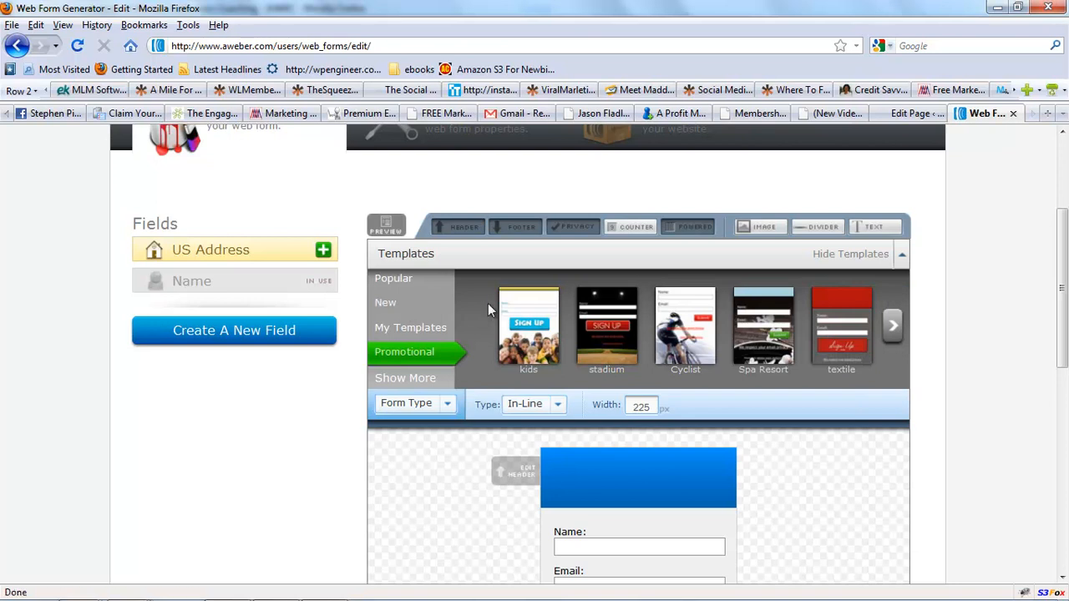
# Page through more Promotional templates and load the Dollar Sign template in the GOLD-BLUE colour scheme.
pyautogui.click(893, 328)
pyautogui.click(894, 330)
pyautogui.click(893, 330)
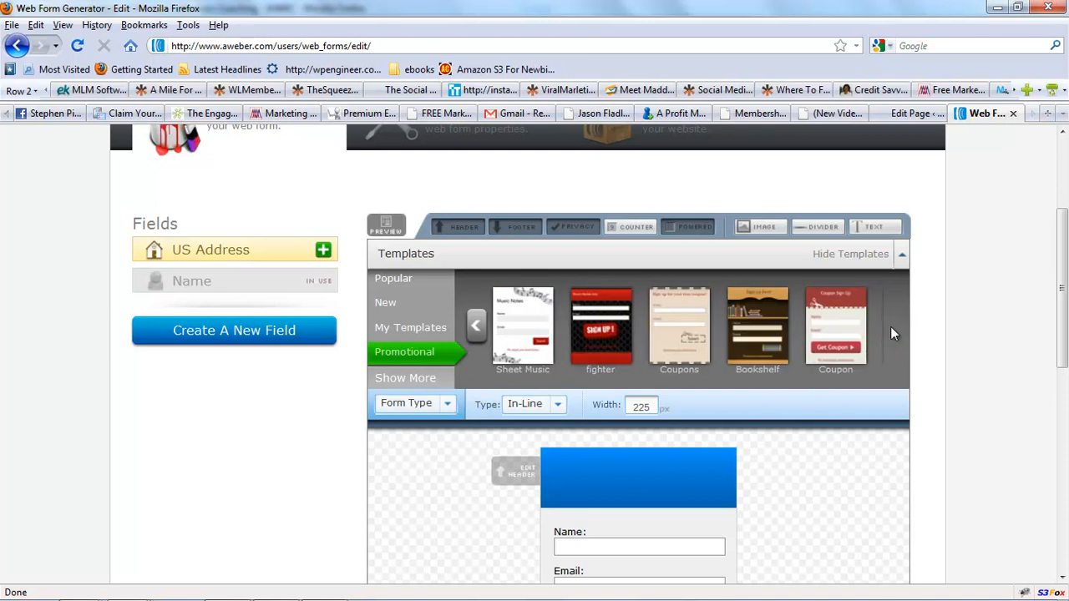
pyautogui.click(892, 333)
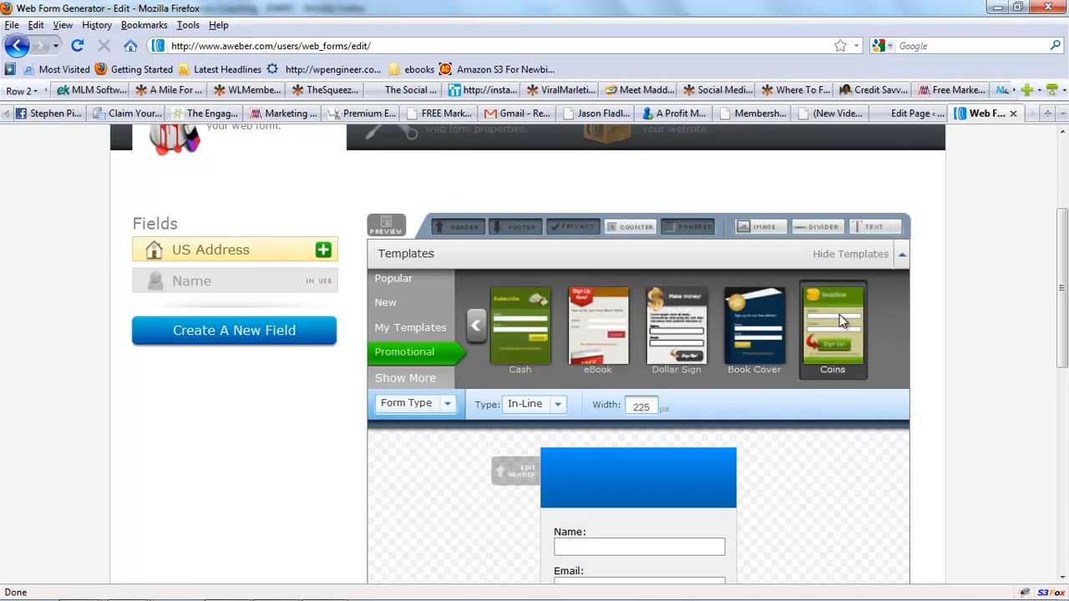
pyautogui.click(668, 330)
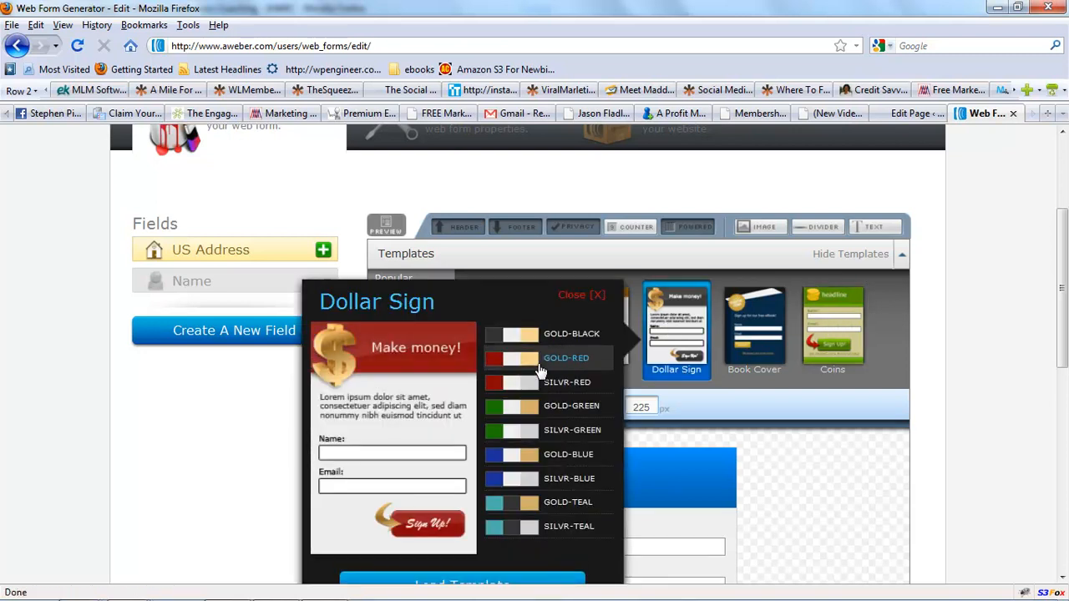
pyautogui.click(551, 381)
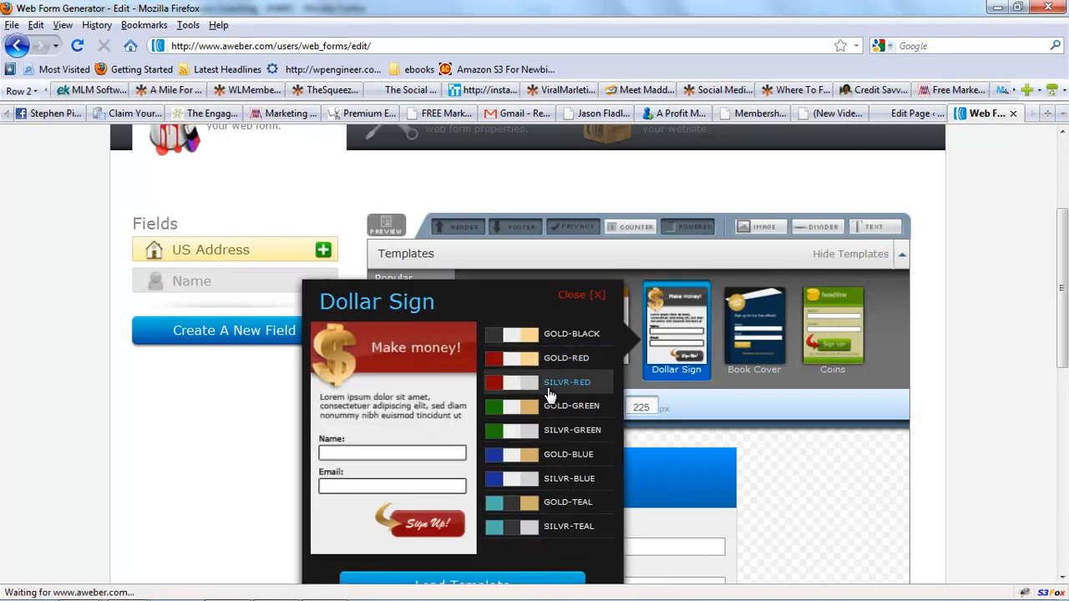
pyautogui.click(548, 431)
pyautogui.click(549, 454)
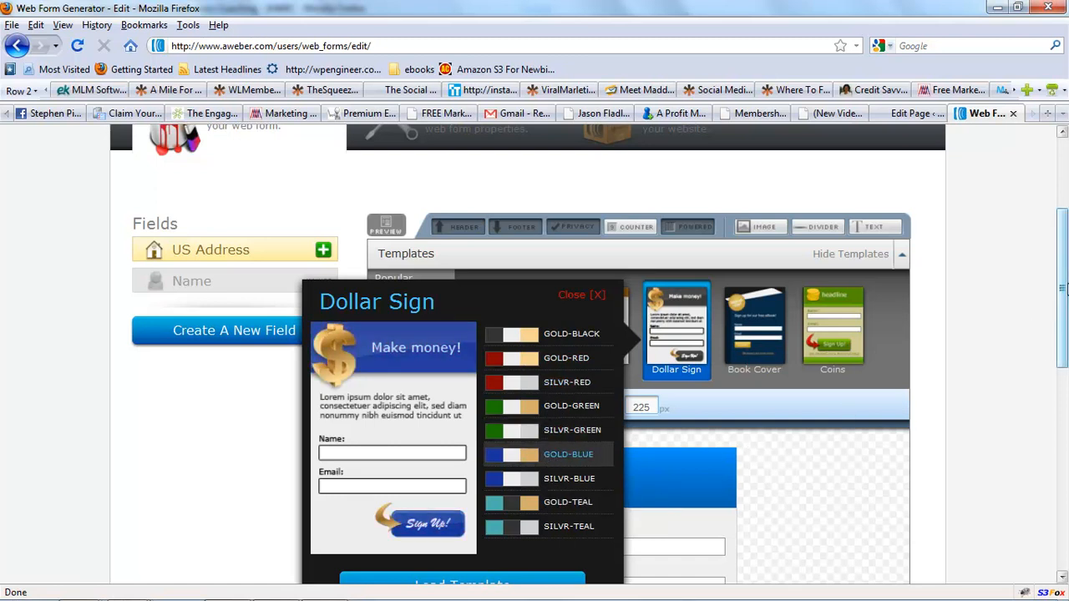
pyautogui.scroll(-3, 1062, 332)
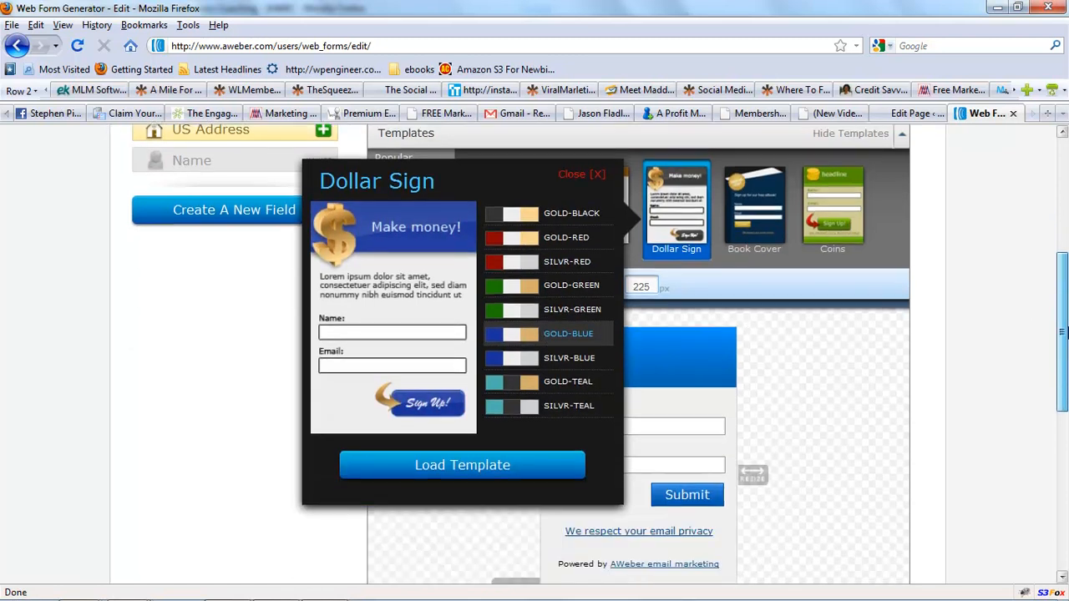
pyautogui.click(457, 465)
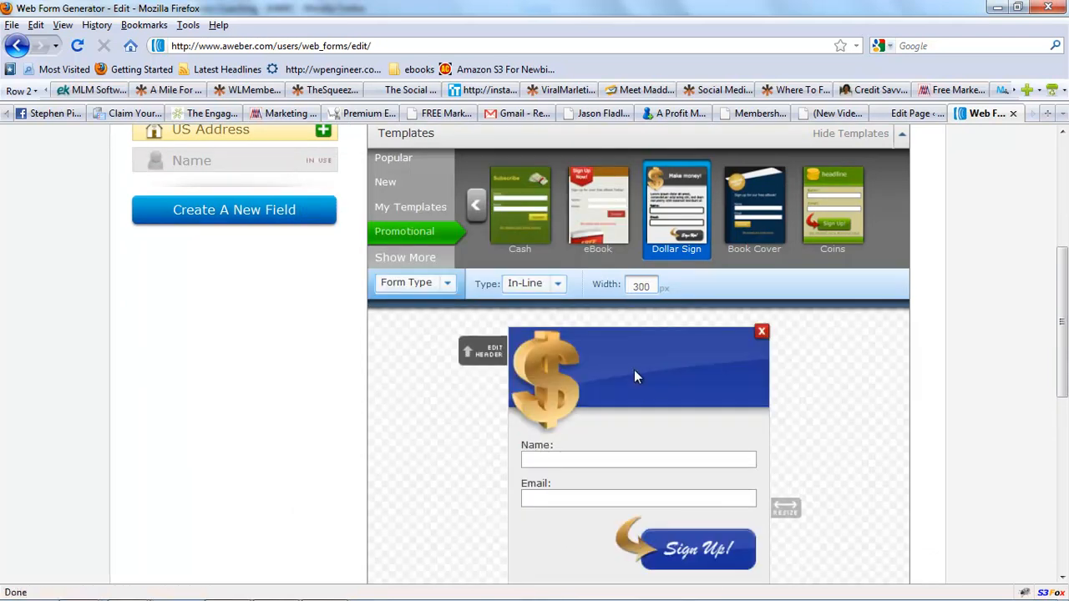
# Edit the form header text to read "Register to become a Facebook Rockstar" and save it.
pyautogui.click(622, 374)
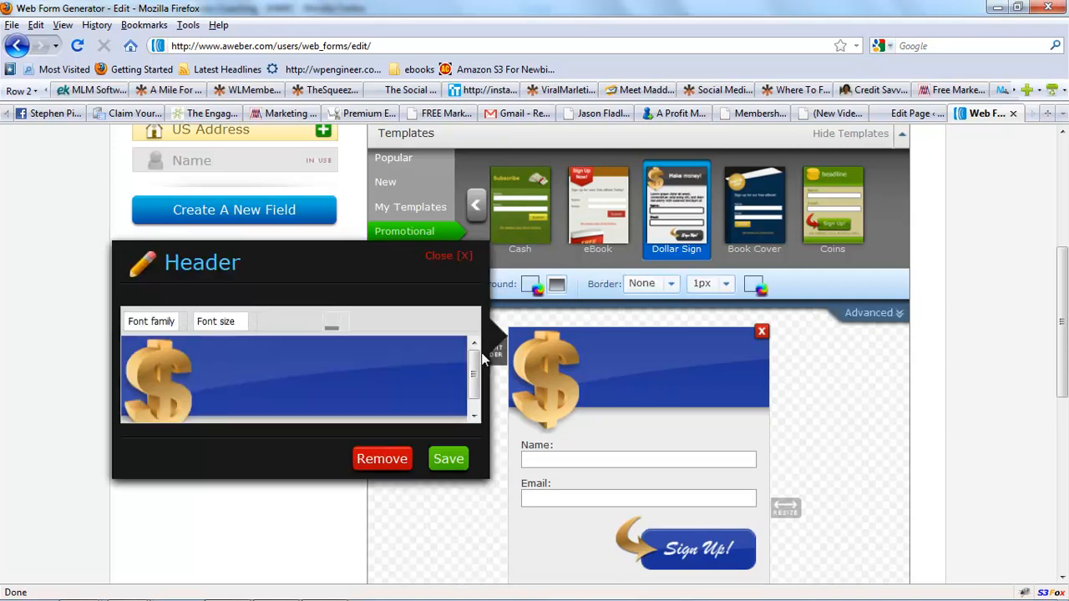
pyautogui.write('R')
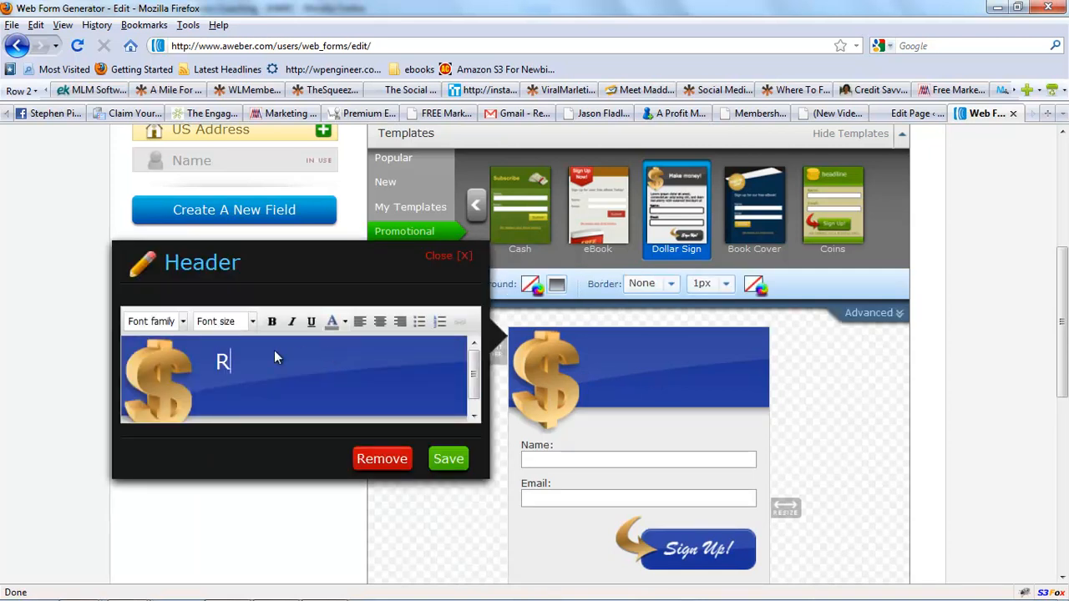
pyautogui.write('egister to ')
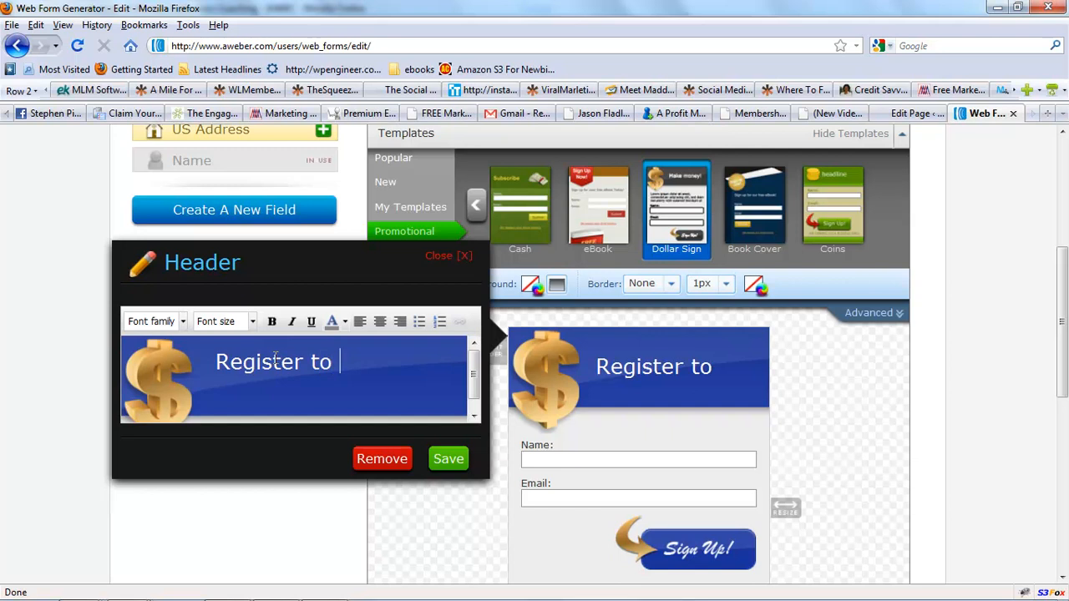
pyautogui.write('become a ')
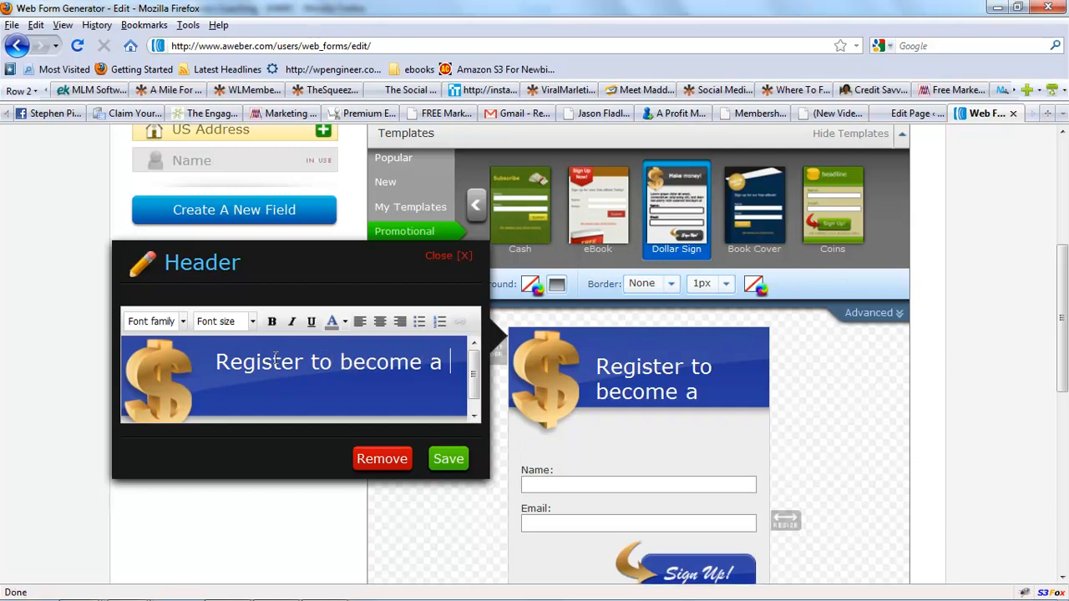
pyautogui.write('Facebook')
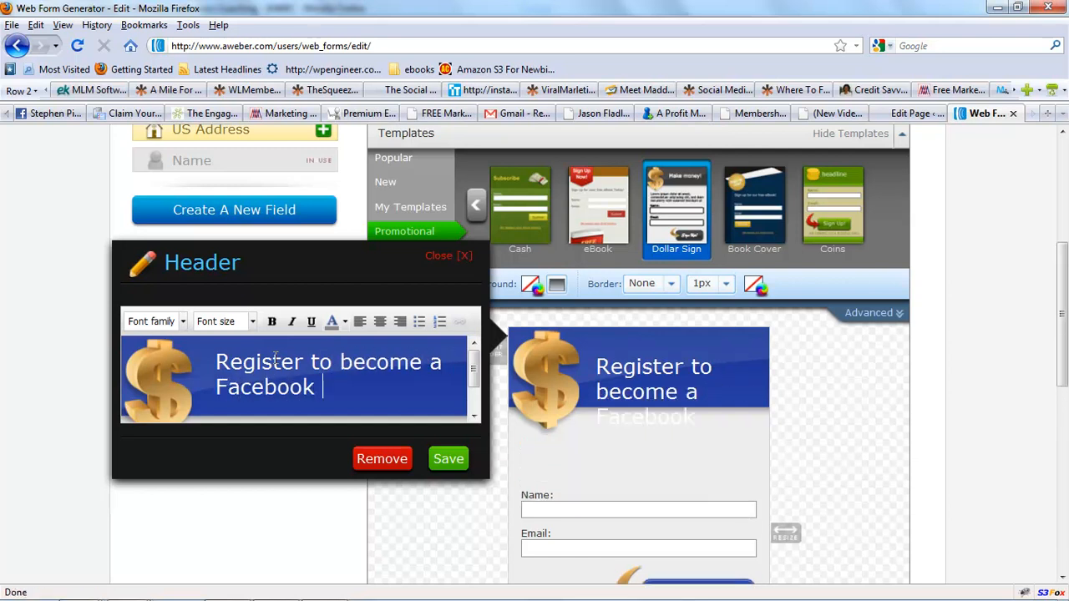
pyautogui.write(' Rocksta')
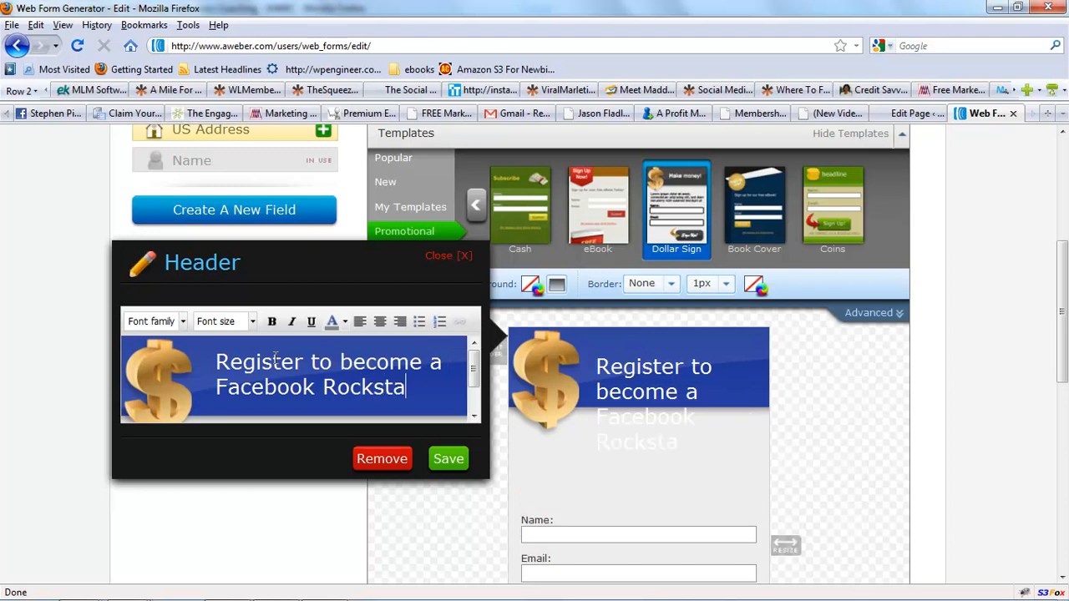
pyautogui.write('r')
pyautogui.click(463, 465)
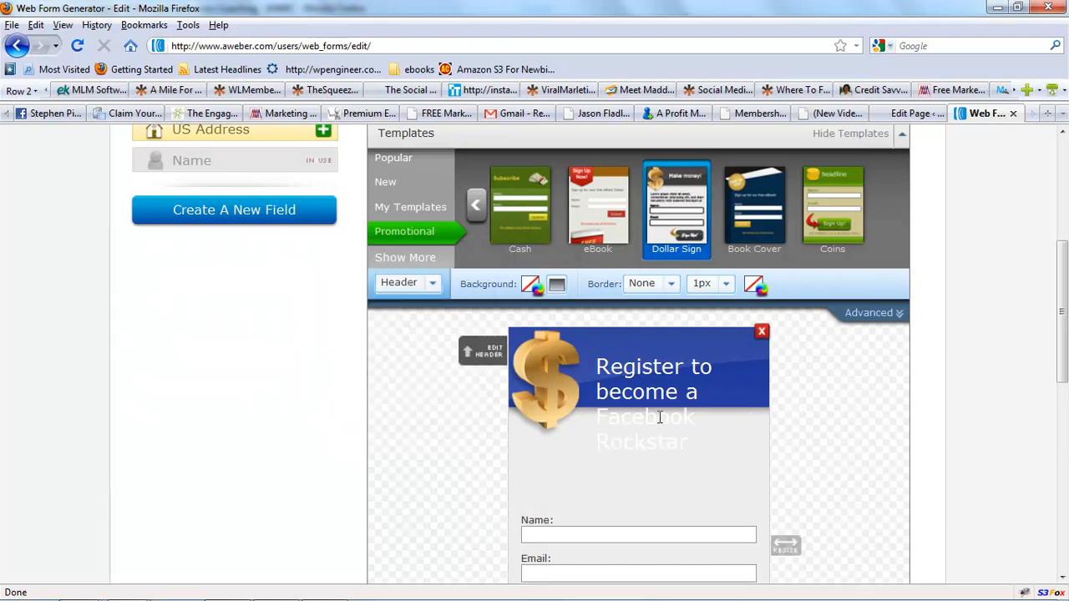
# Reopen the header, select its text, make it bold at 14px font size, and save.
pyautogui.click(491, 357)
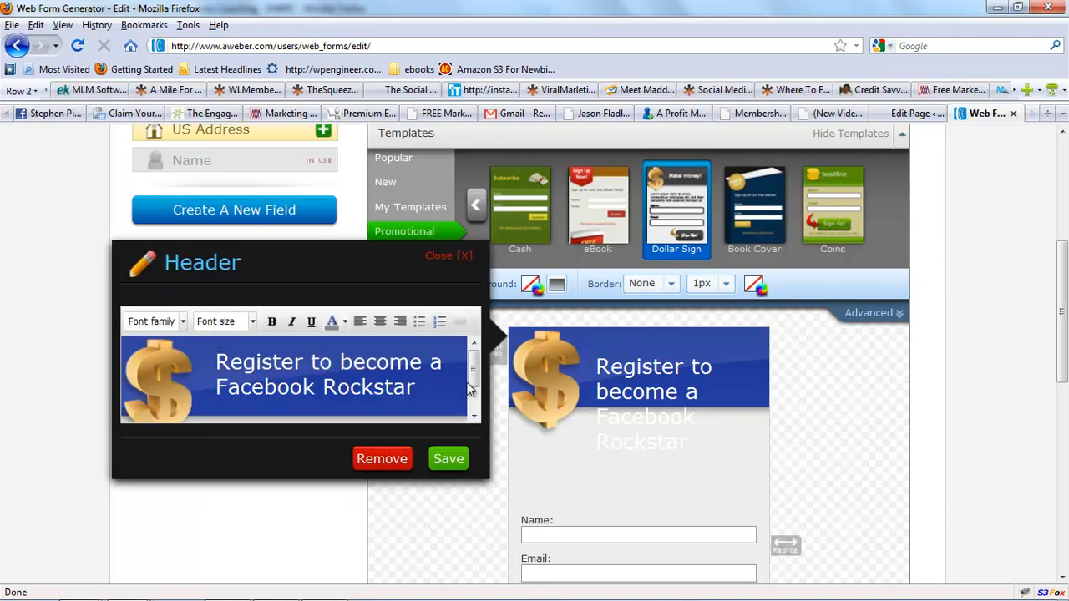
pyautogui.moveTo(419, 386); pyautogui.dragTo(215, 361)
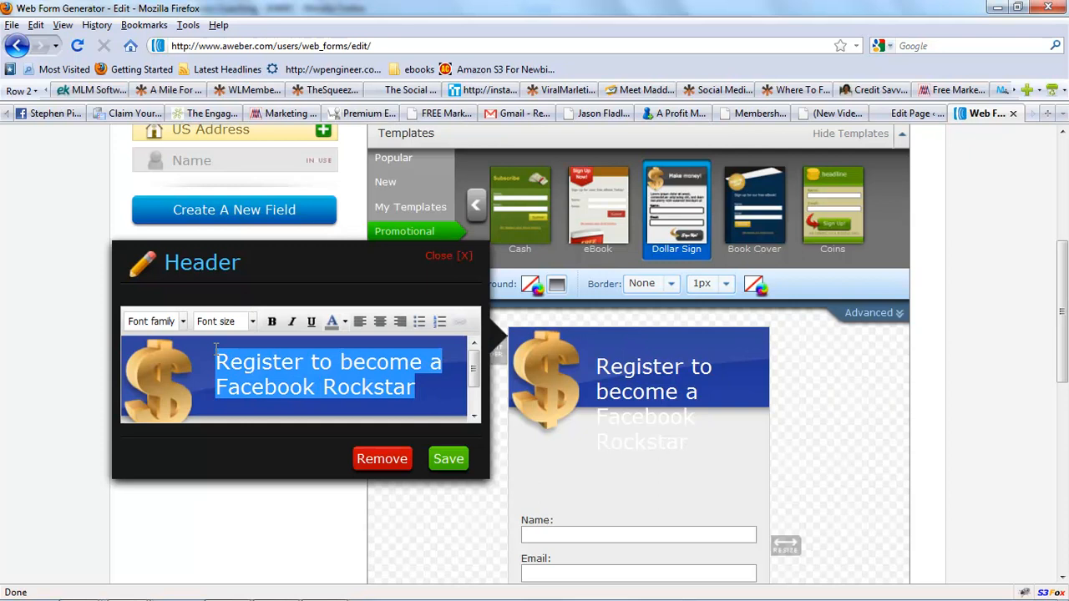
pyautogui.click(272, 327)
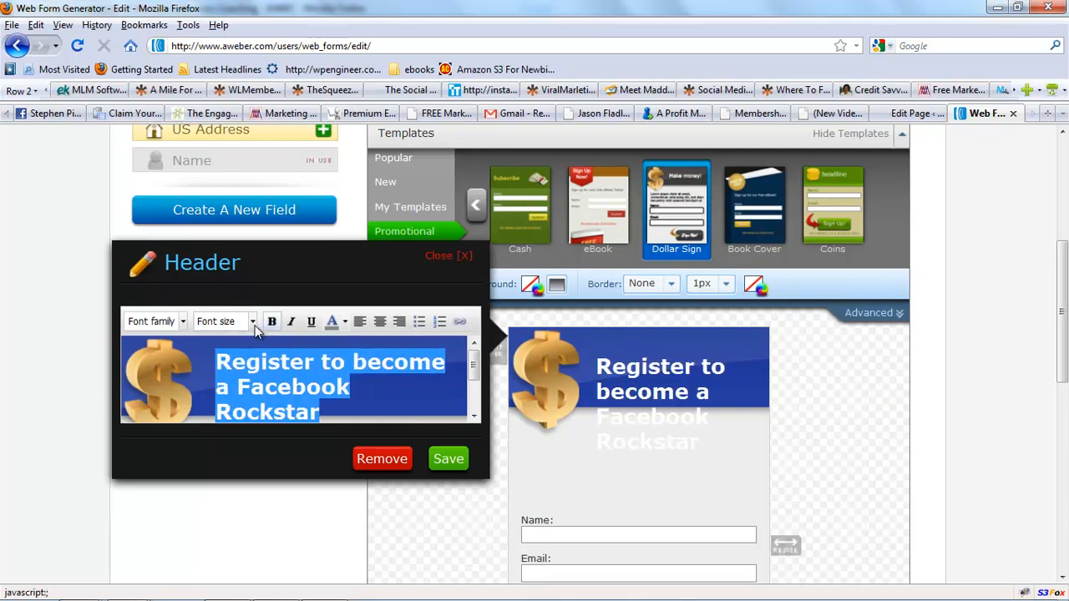
pyautogui.click(254, 324)
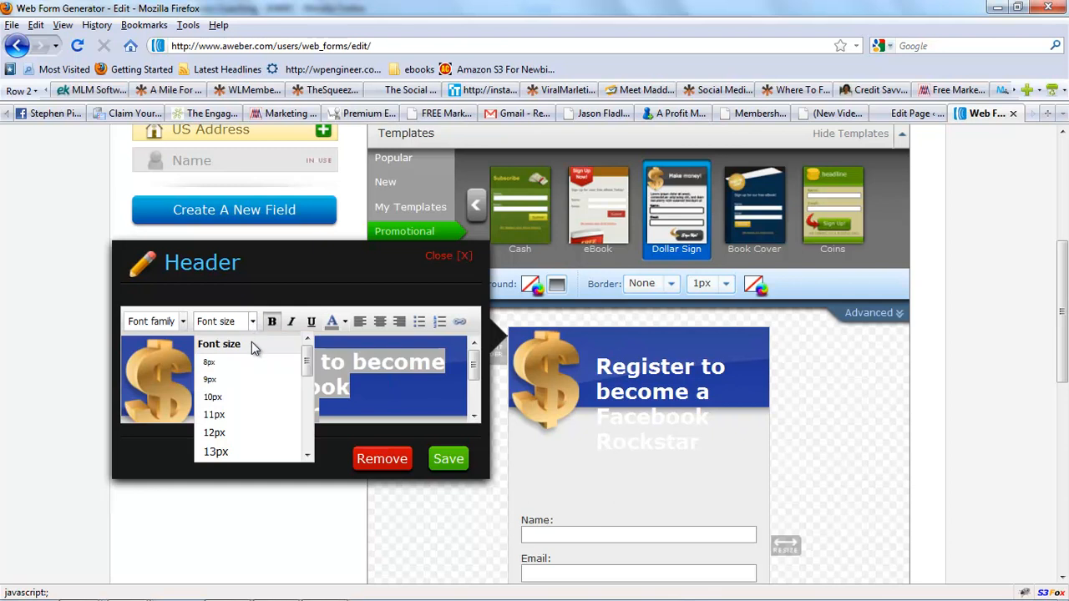
pyautogui.click(227, 433)
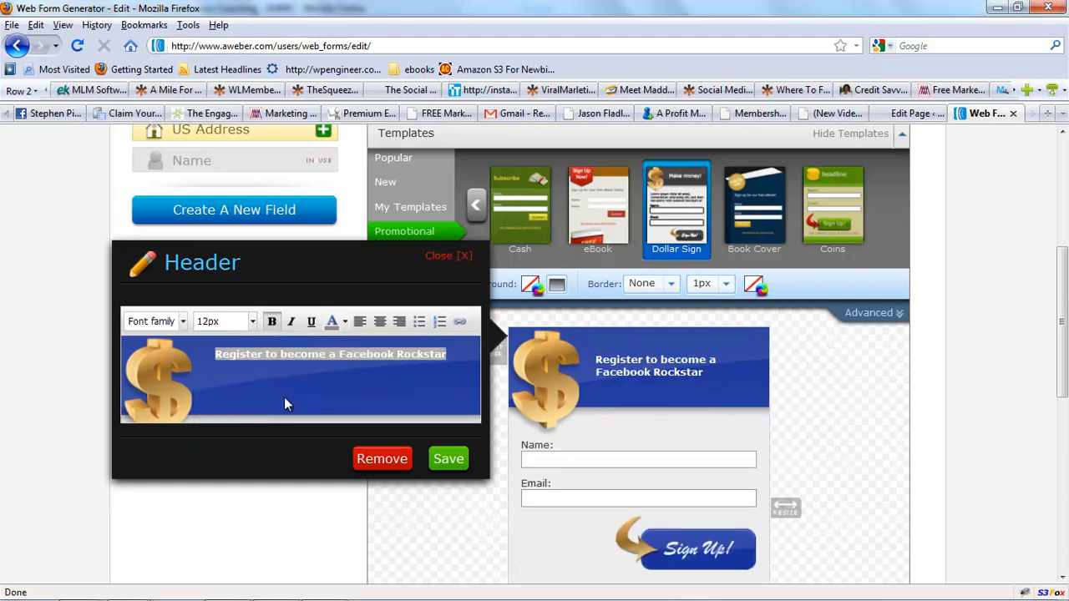
pyautogui.click(254, 324)
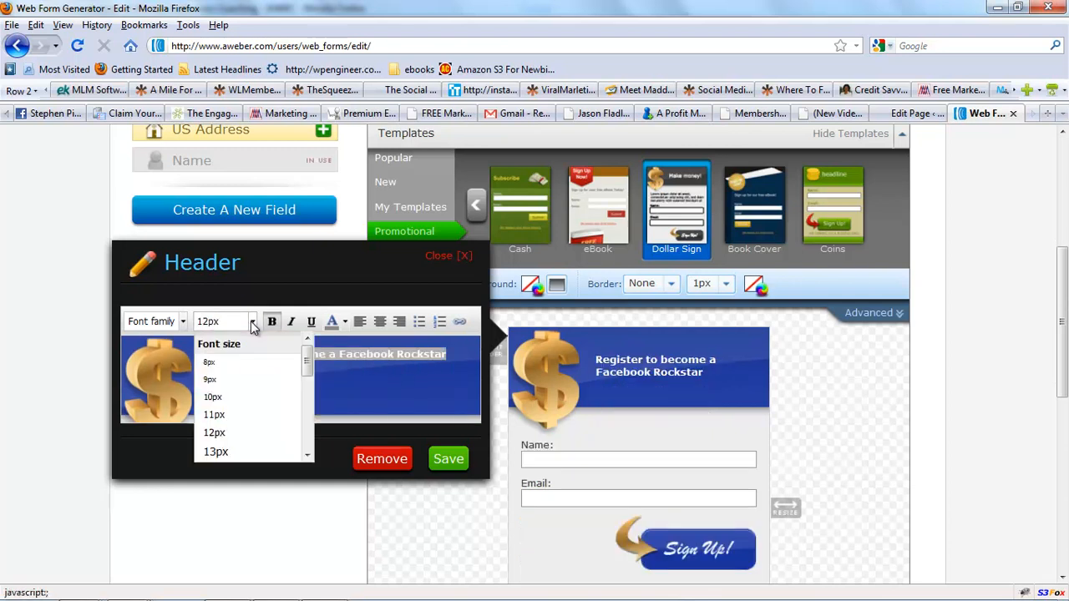
pyautogui.moveTo(306, 369); pyautogui.dragTo(305, 397)
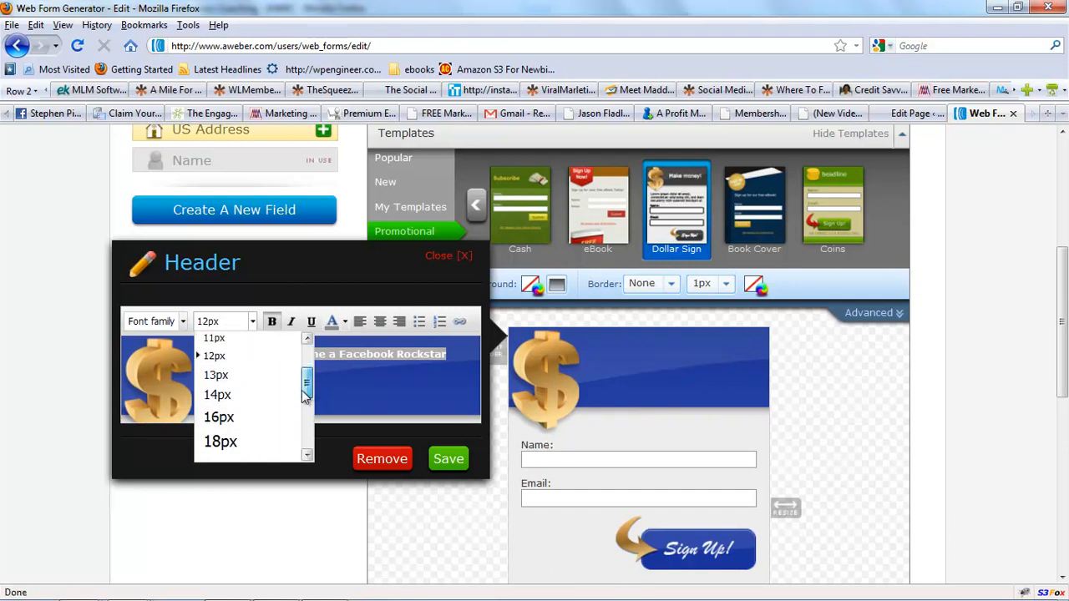
pyautogui.click(232, 393)
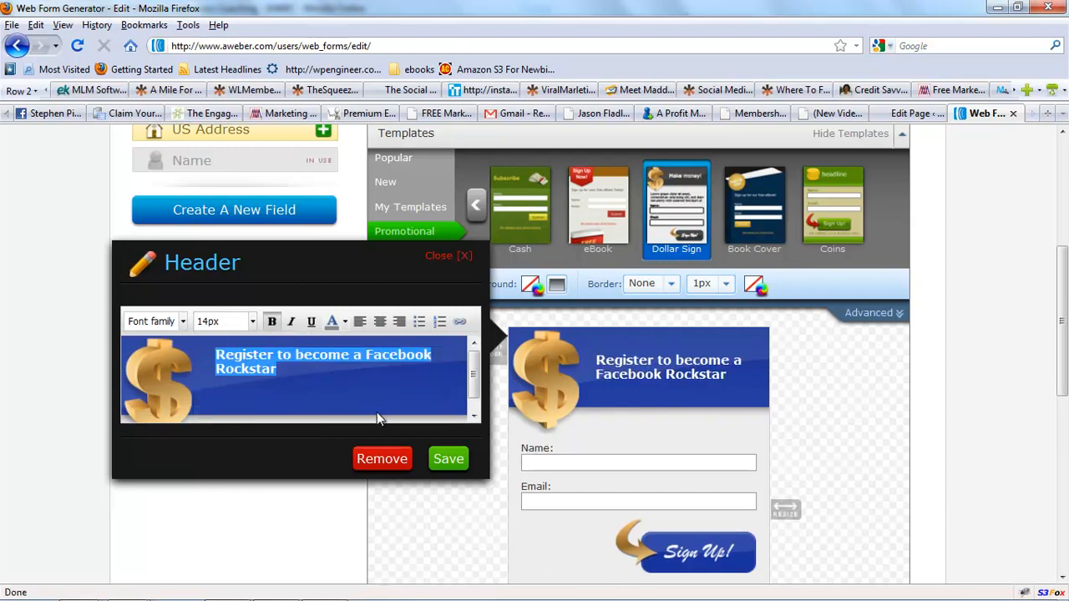
pyautogui.click(447, 460)
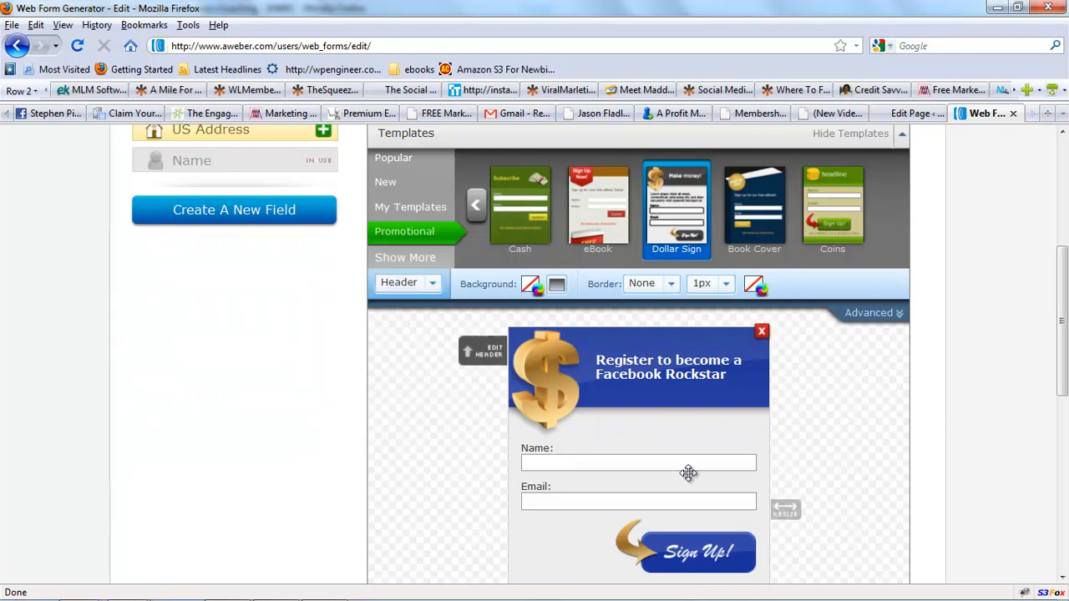
# Narrow the form slightly and remove the "Powered by AWeber" footer from the form.
pyautogui.moveTo(775, 507); pyautogui.dragTo(752, 506)
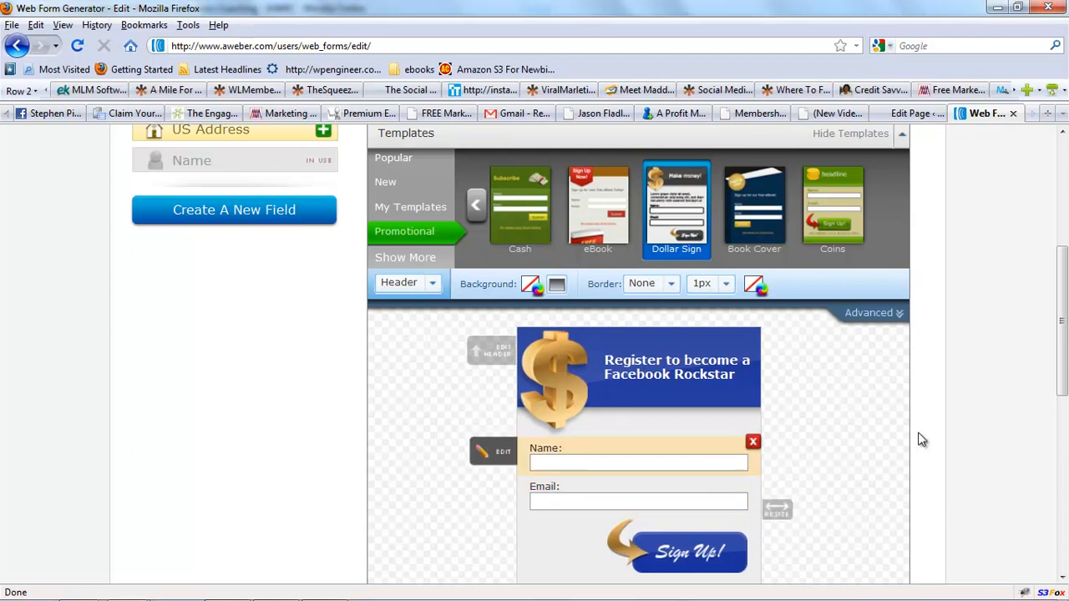
pyautogui.moveTo(1063, 329); pyautogui.dragTo(1063, 366)
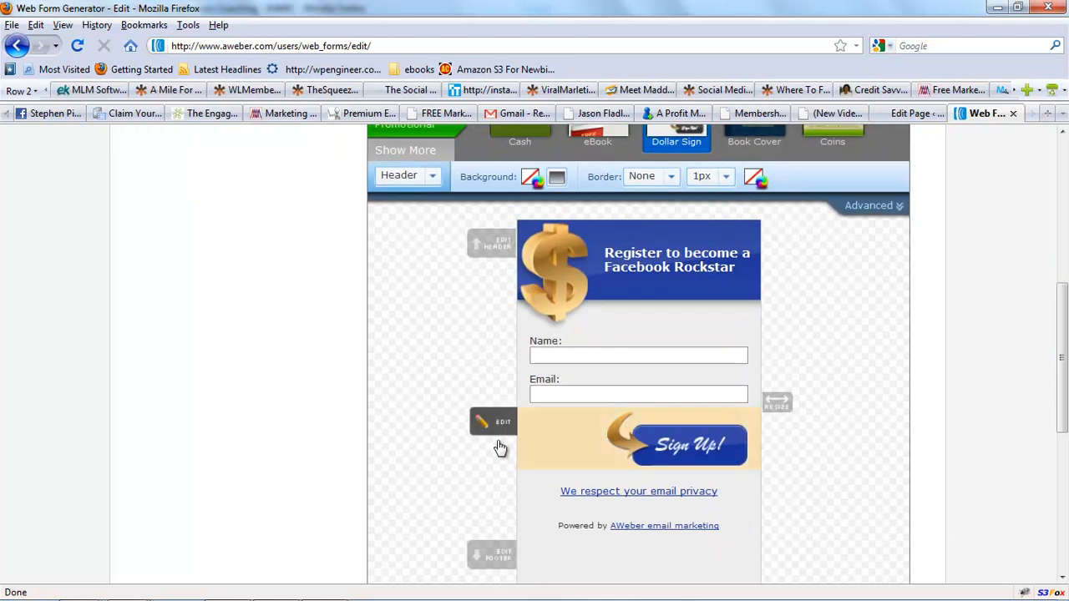
pyautogui.click(494, 426)
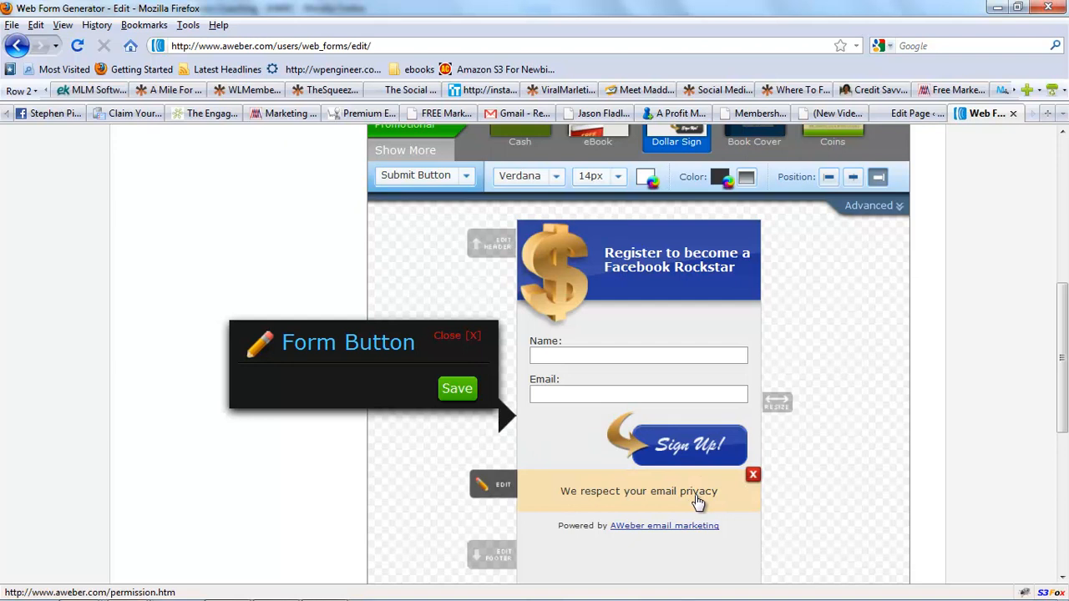
pyautogui.moveTo(694, 533)
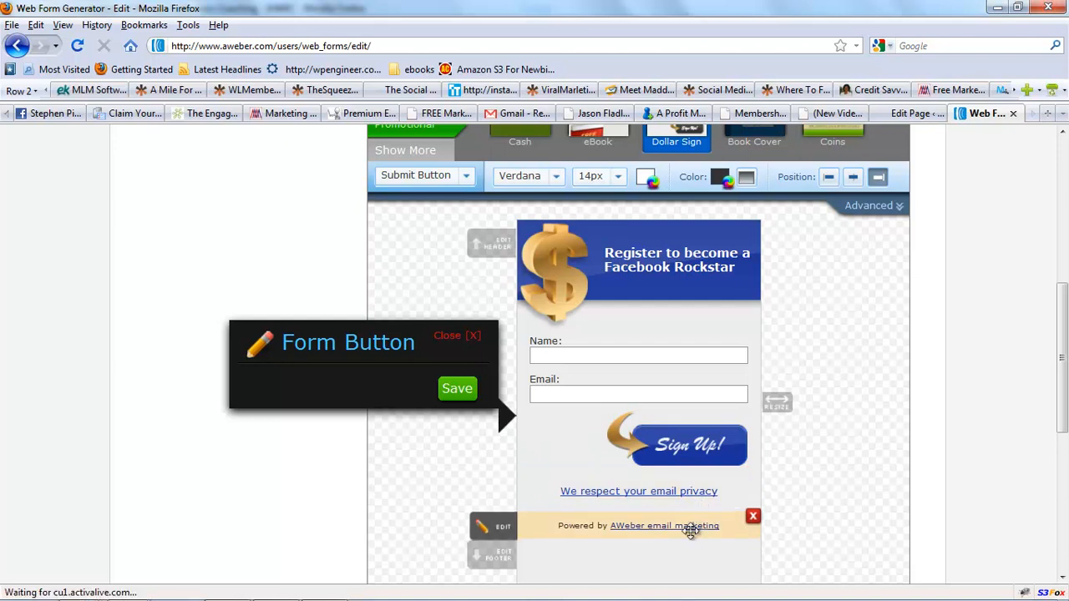
pyautogui.click(753, 520)
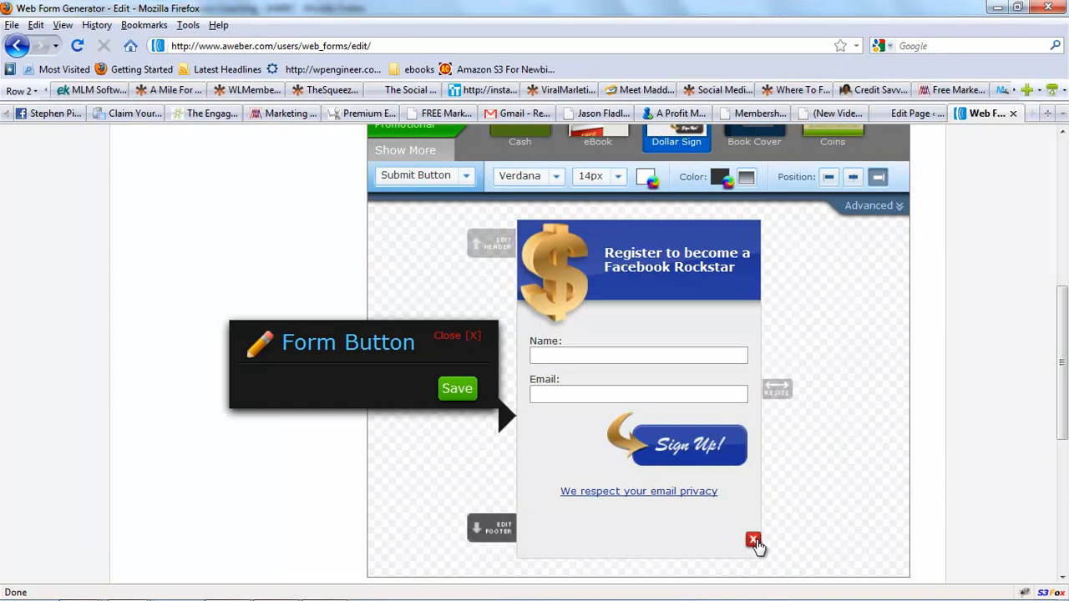
pyautogui.click(753, 540)
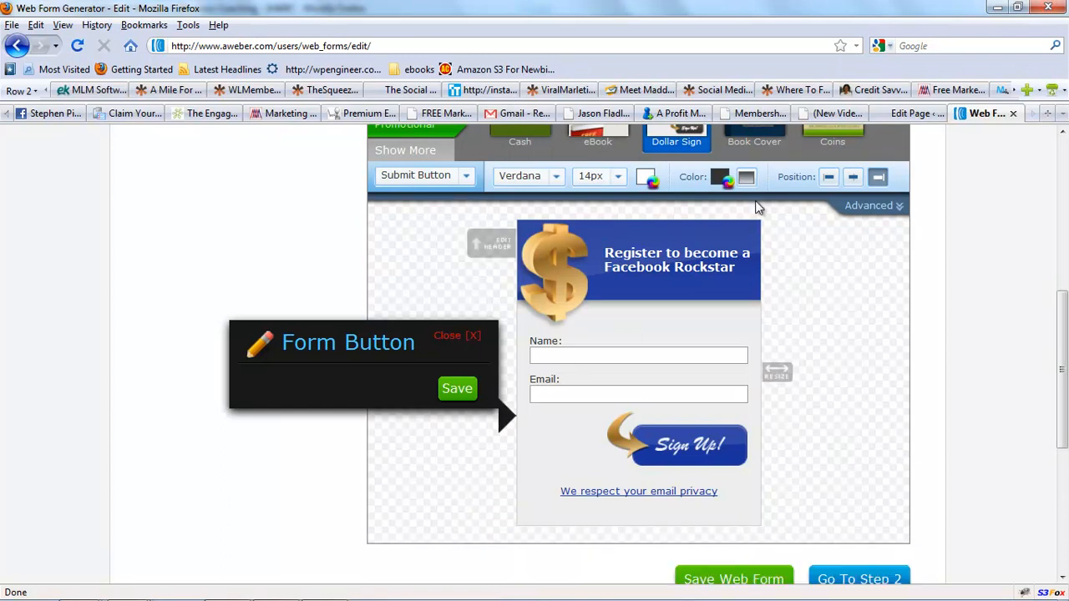
# Save the web form design.
pyautogui.scroll(2, 1065, 334)
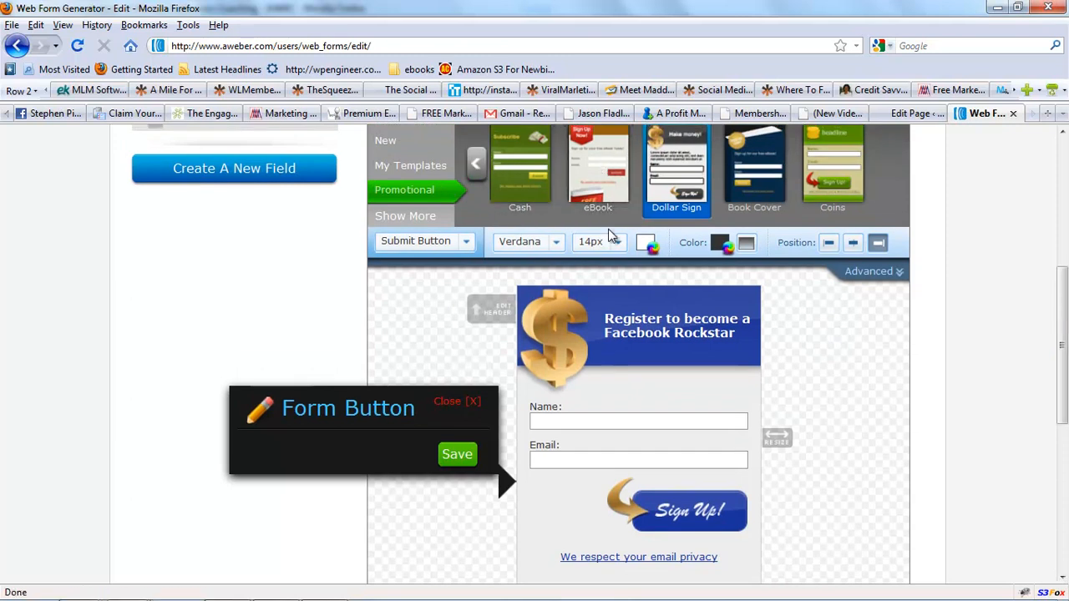
pyautogui.scroll(-5, 1062, 309)
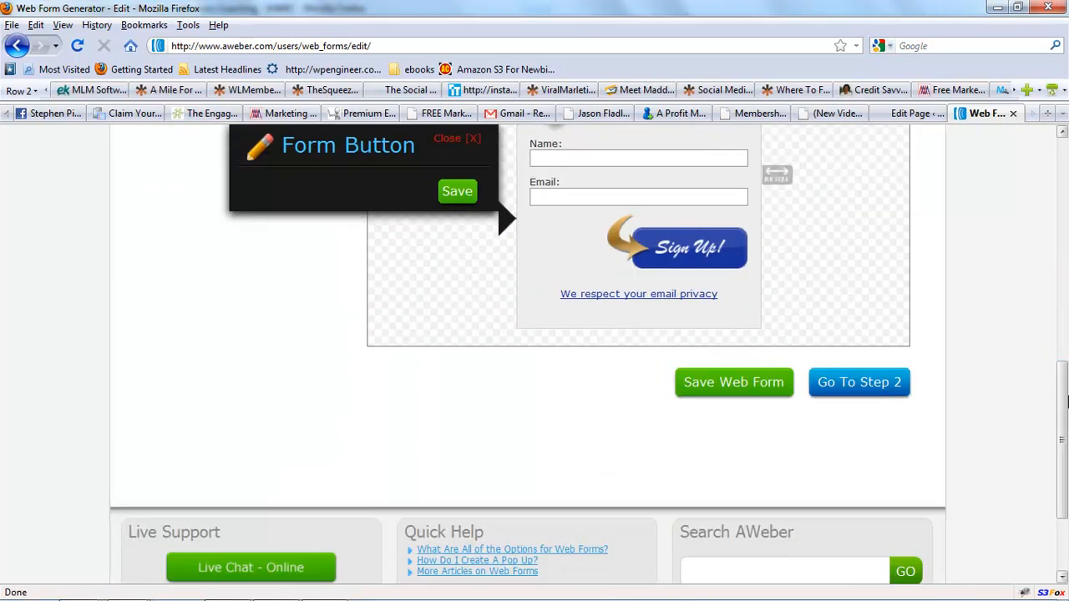
pyautogui.click(735, 382)
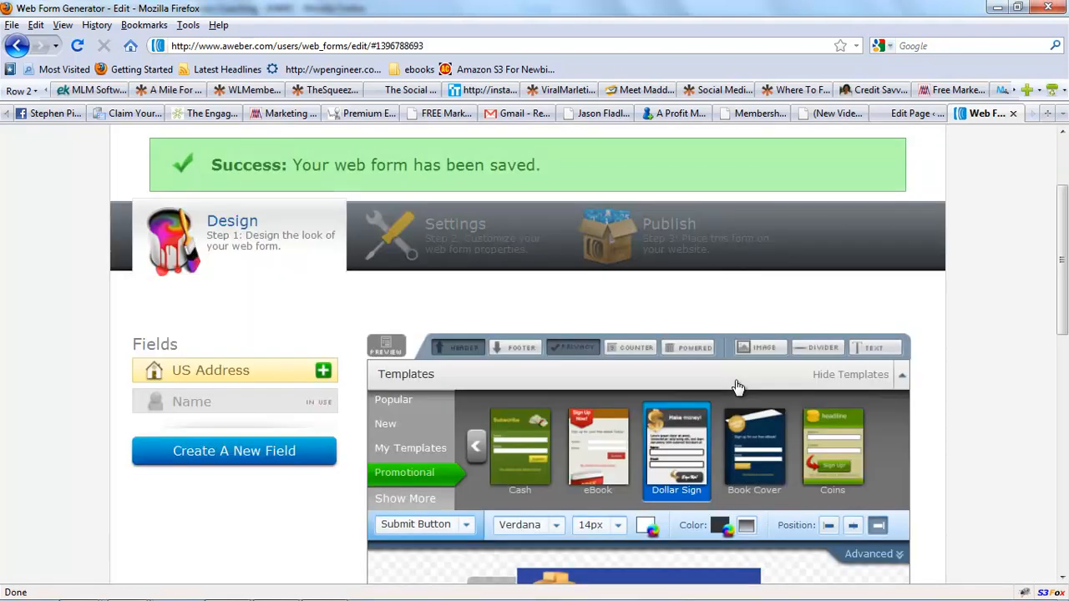
# Proceed to the Settings step and set the form name to "Register for facebook class".
pyautogui.moveTo(1057, 221); pyautogui.dragTo(1065, 353)
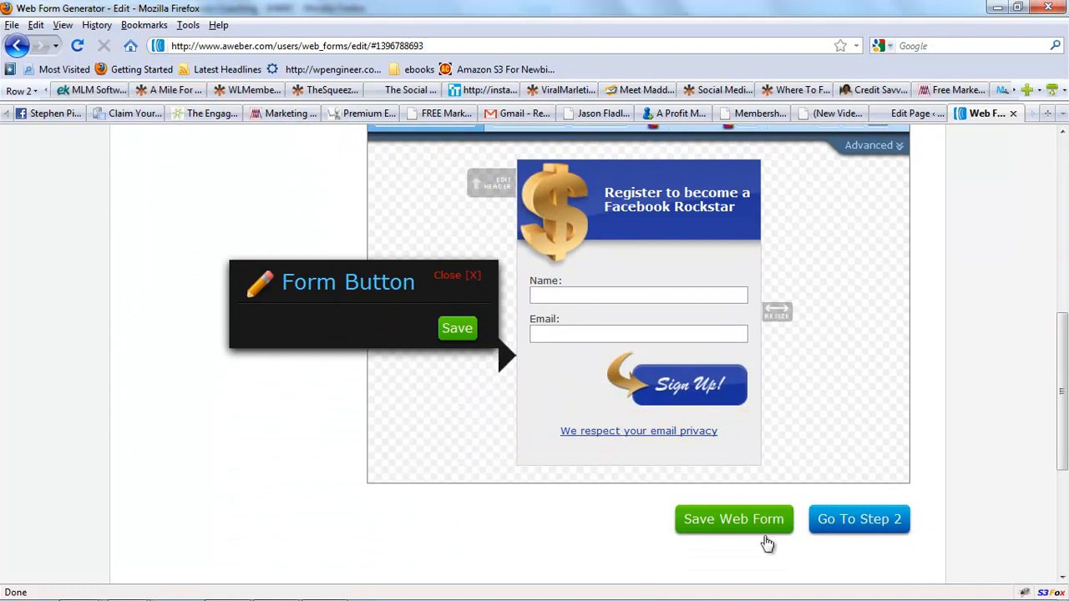
pyautogui.click(845, 519)
pyautogui.moveTo(1061, 223); pyautogui.dragTo(1062, 278)
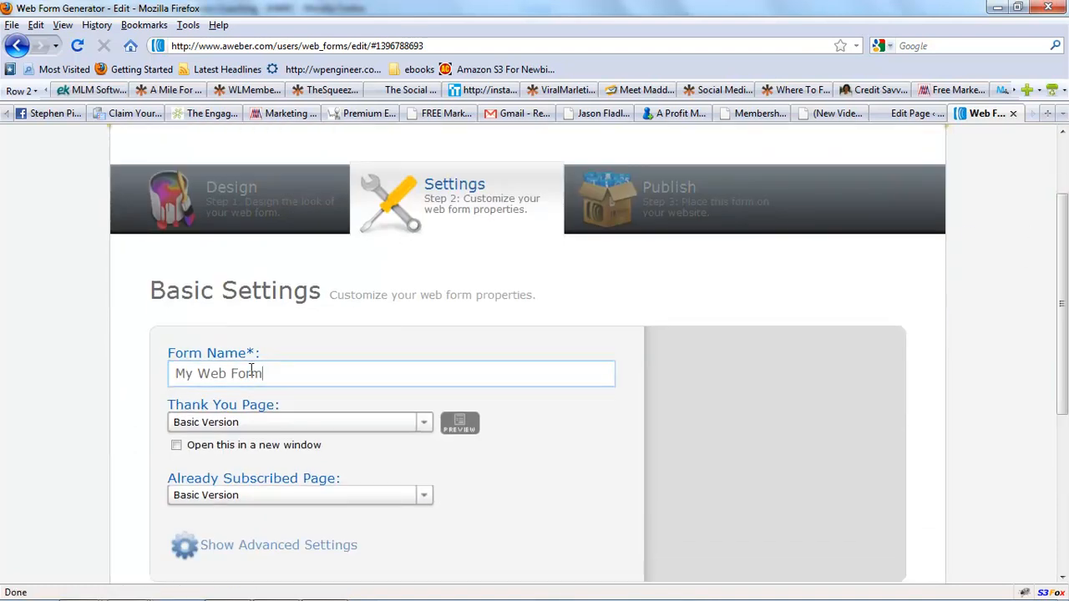
pyautogui.moveTo(282, 369); pyautogui.dragTo(10, 404)
pyautogui.write('Register  for  facebook class')
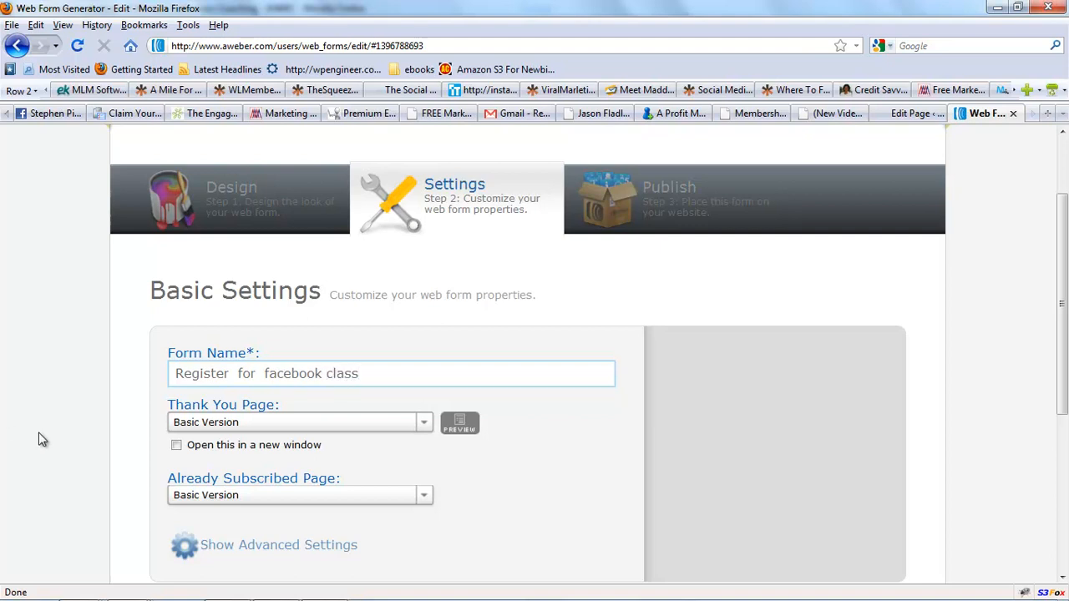
pyautogui.click(422, 426)
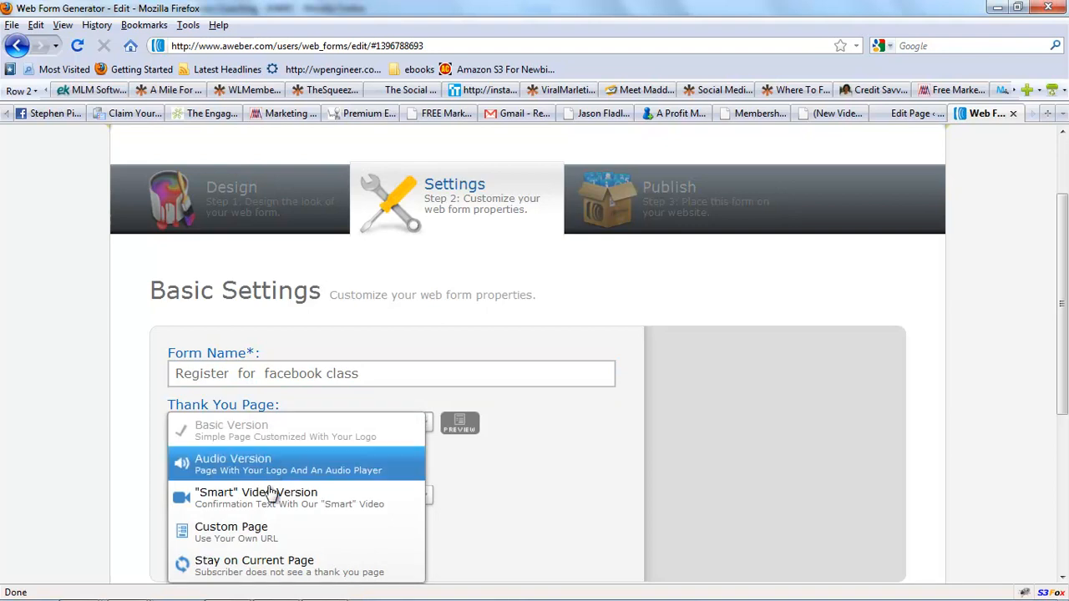
pyautogui.click(261, 539)
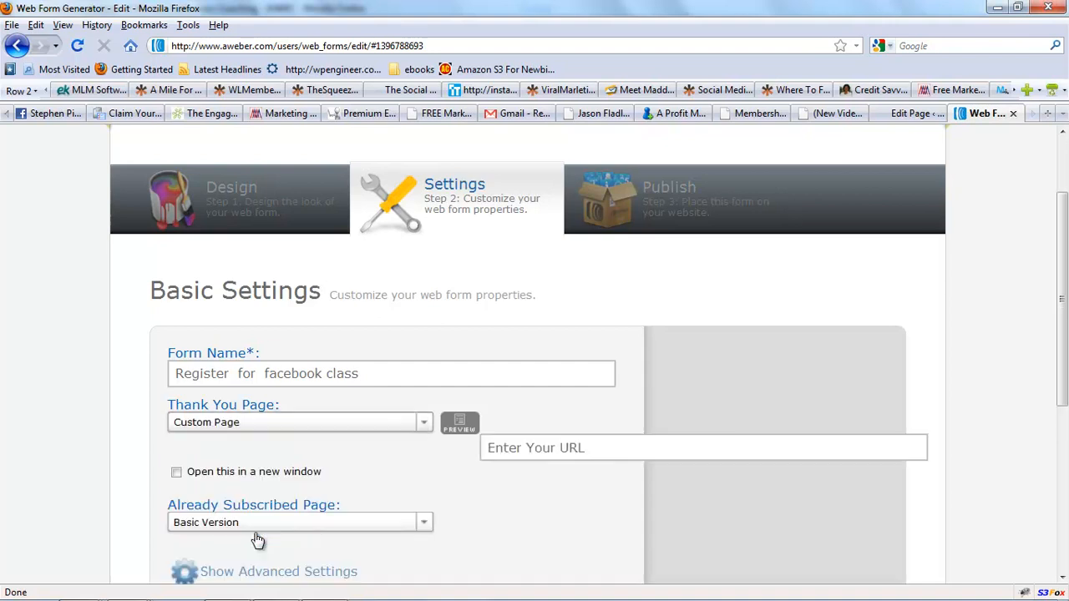
pyautogui.click(593, 448)
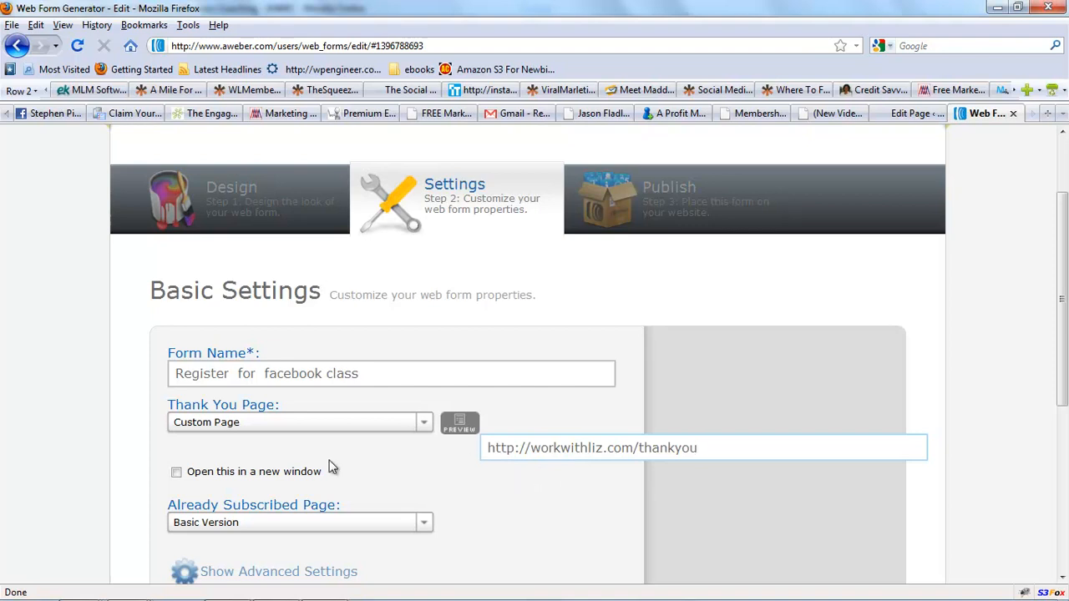
pyautogui.click(177, 472)
# Set the Already Subscribed page to a custom page with a workwithliz.com thank-you URL.
pyautogui.click(423, 525)
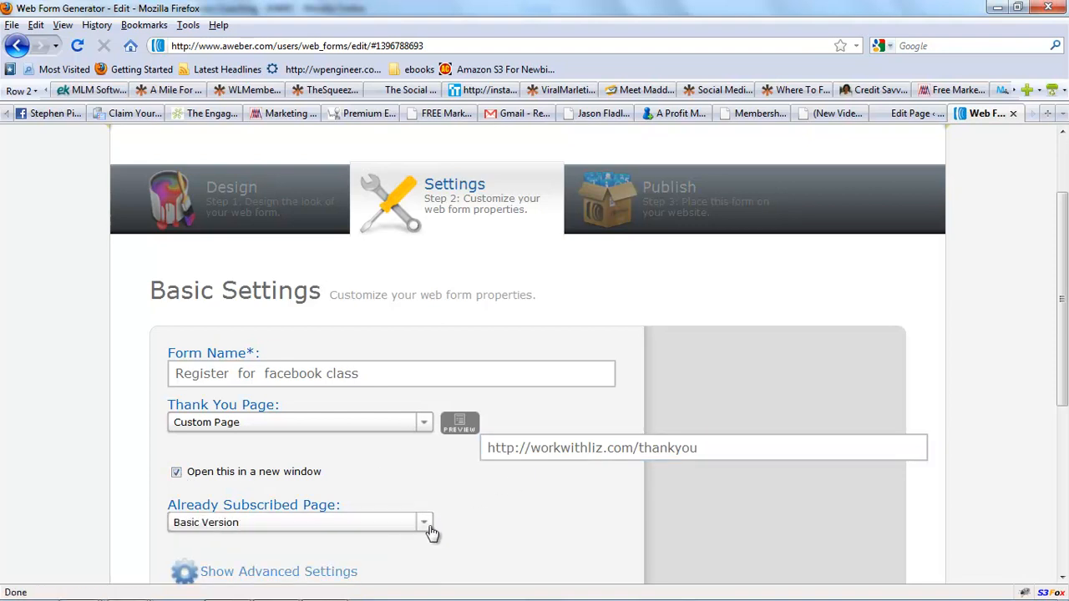
pyautogui.click(424, 524)
pyautogui.click(413, 568)
pyautogui.click(584, 548)
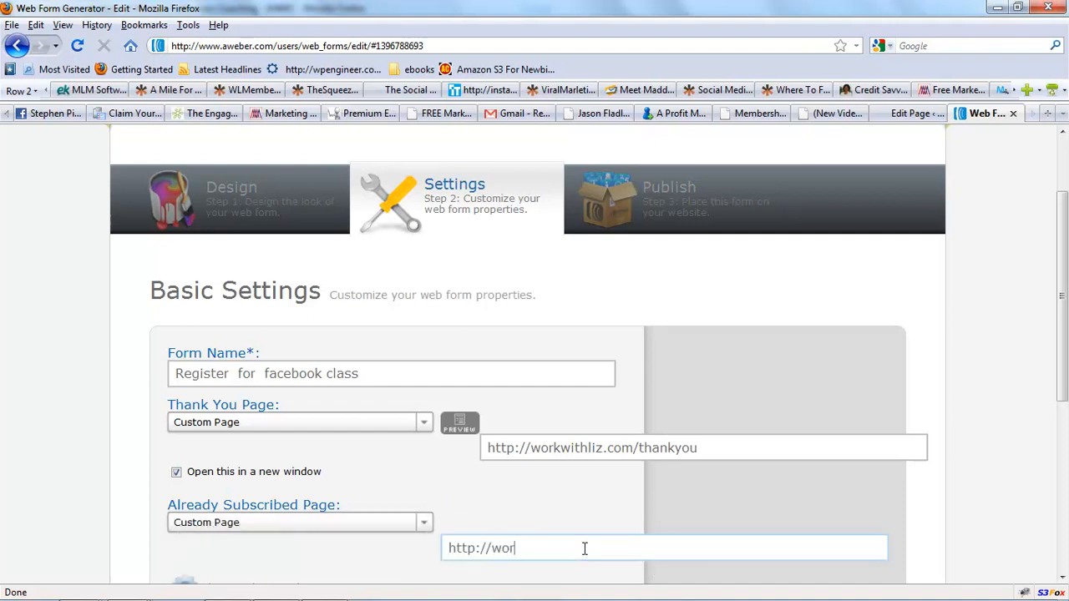
pyautogui.write('workwithliz.com.com/thankyou')
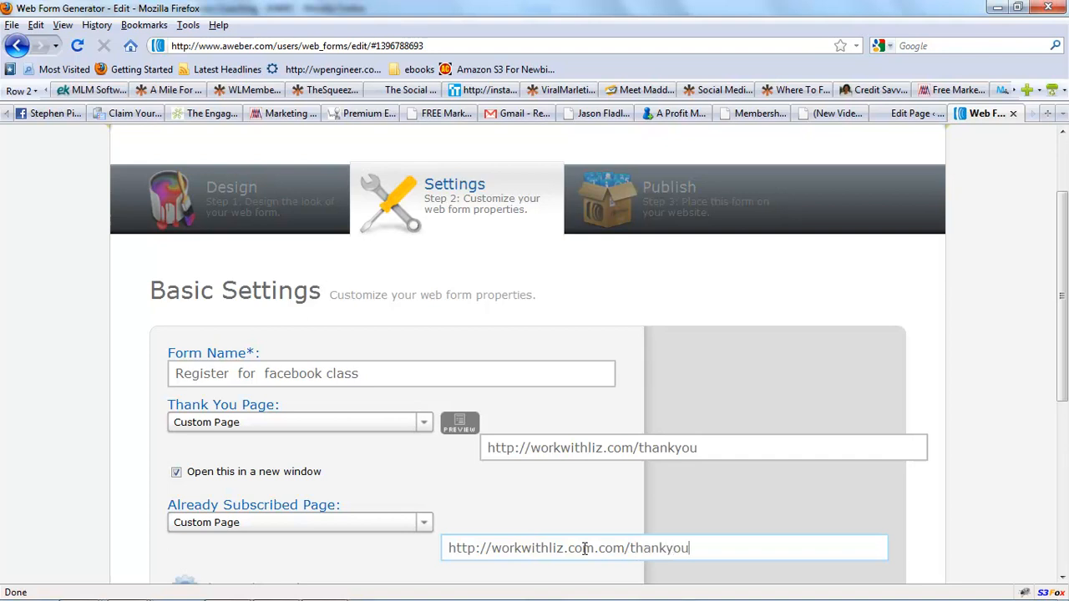
# Switch both the Thank You page and the Already Subscribed page back to Basic Version.
pyautogui.click(425, 425)
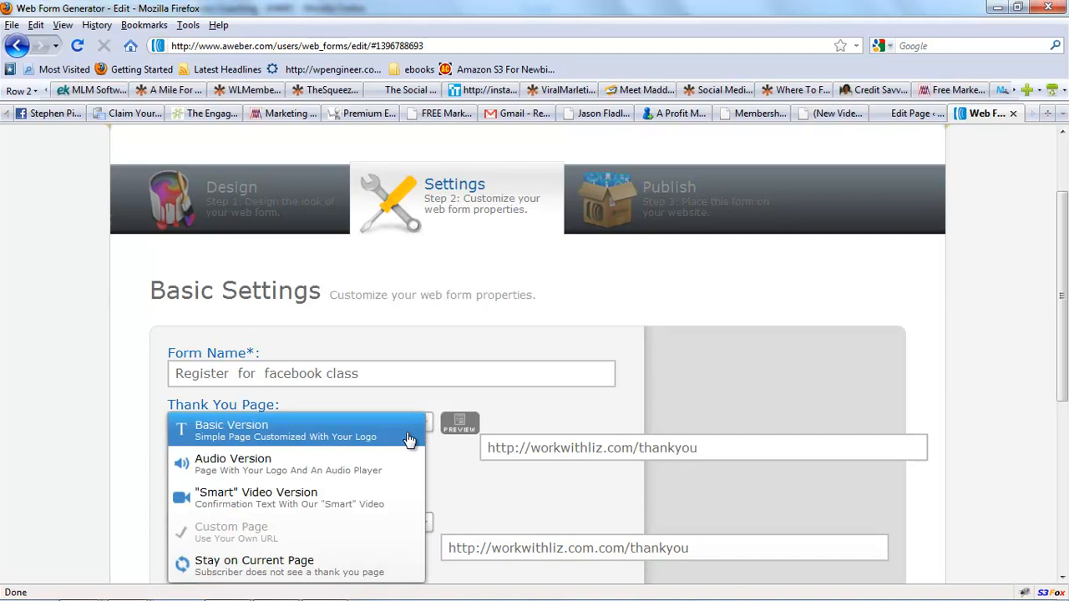
pyautogui.click(408, 439)
pyautogui.click(424, 499)
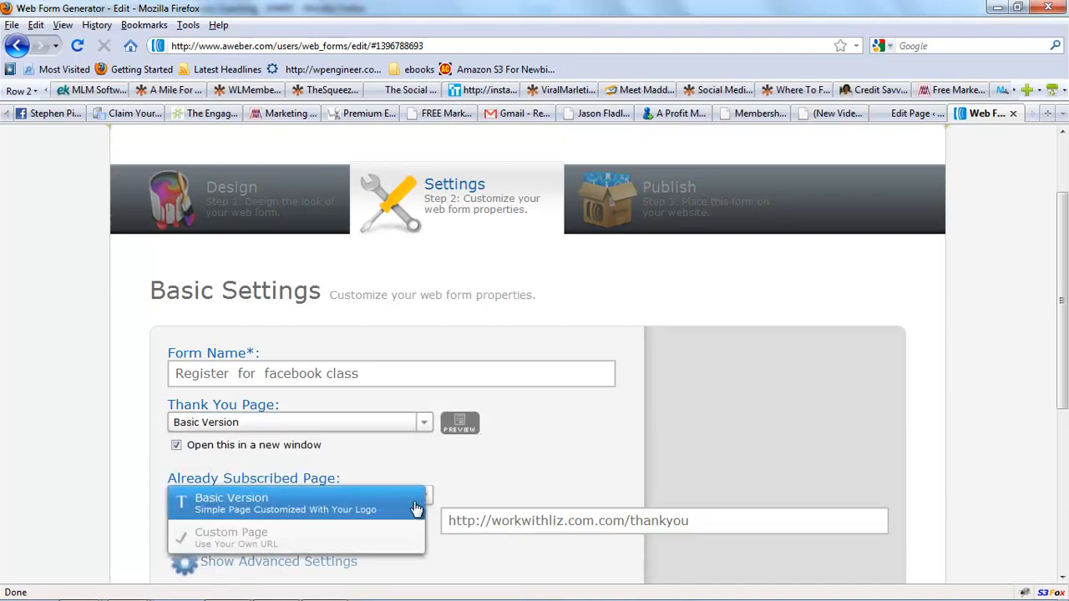
pyautogui.click(425, 500)
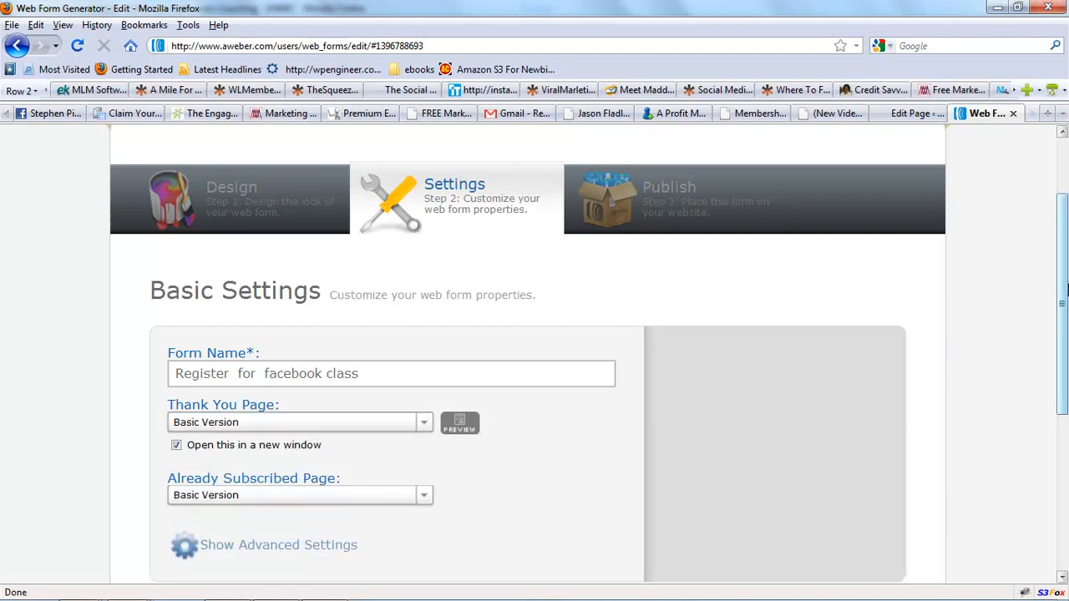
# Save the web form settings, closing the Form Button tip along the way.
pyautogui.scroll(-5, 1065, 309)
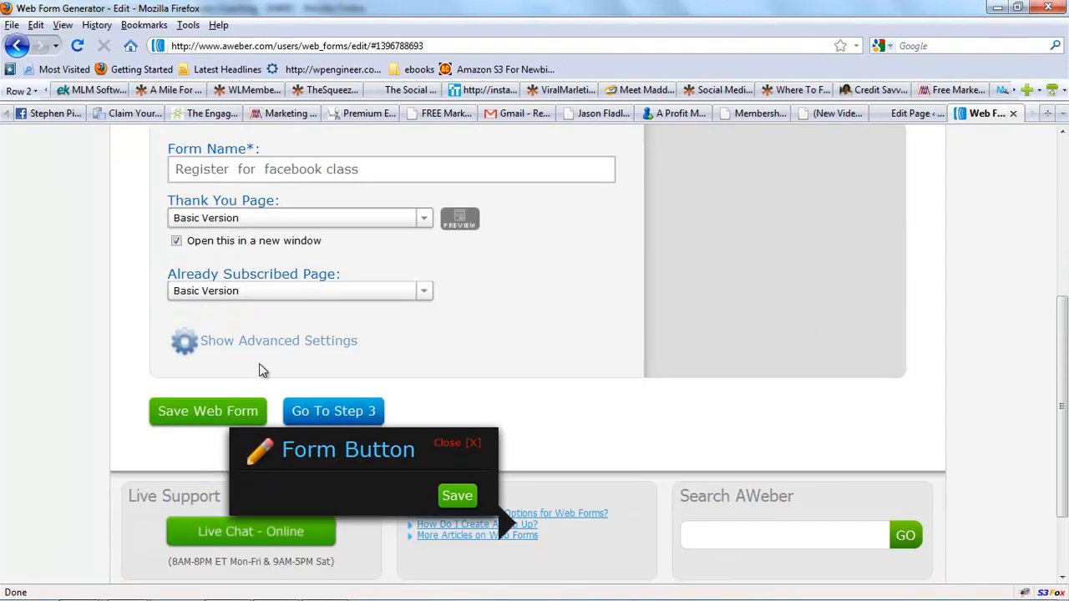
pyautogui.click(201, 412)
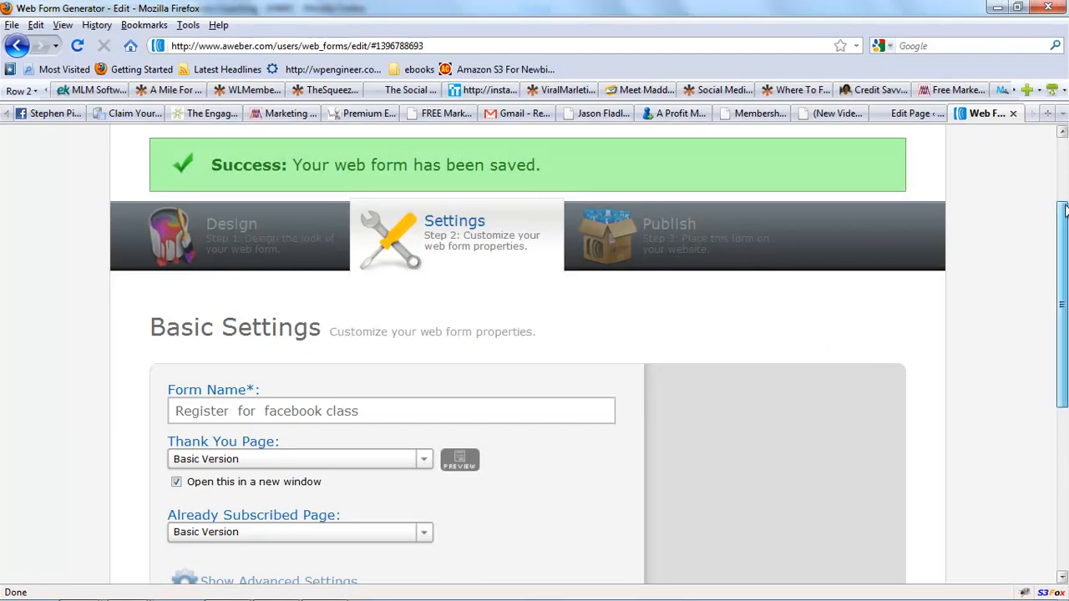
pyautogui.moveTo(1065, 209); pyautogui.dragTo(1065, 305)
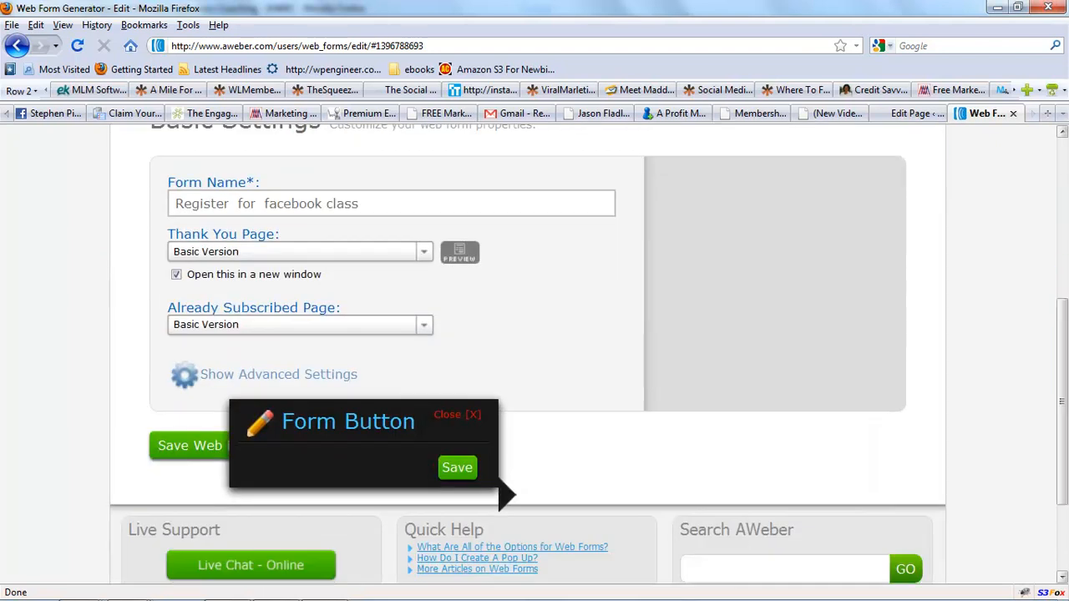
pyautogui.click(480, 418)
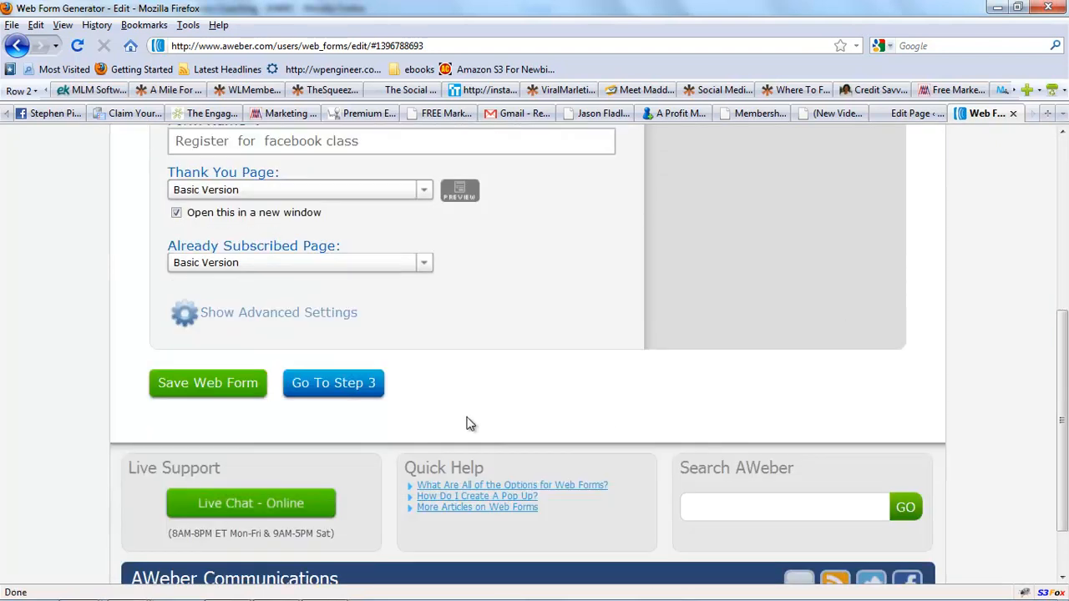
pyautogui.click(226, 383)
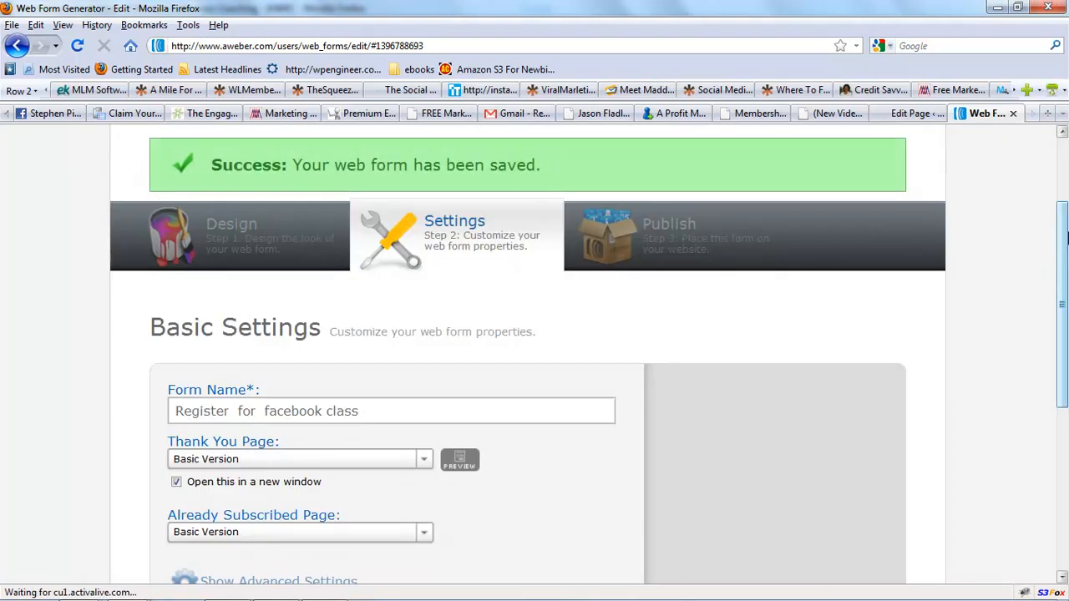
# Go to the Publish step and choose to install the form yourself.
pyautogui.scroll(-4, 551, 378)
pyautogui.click(369, 456)
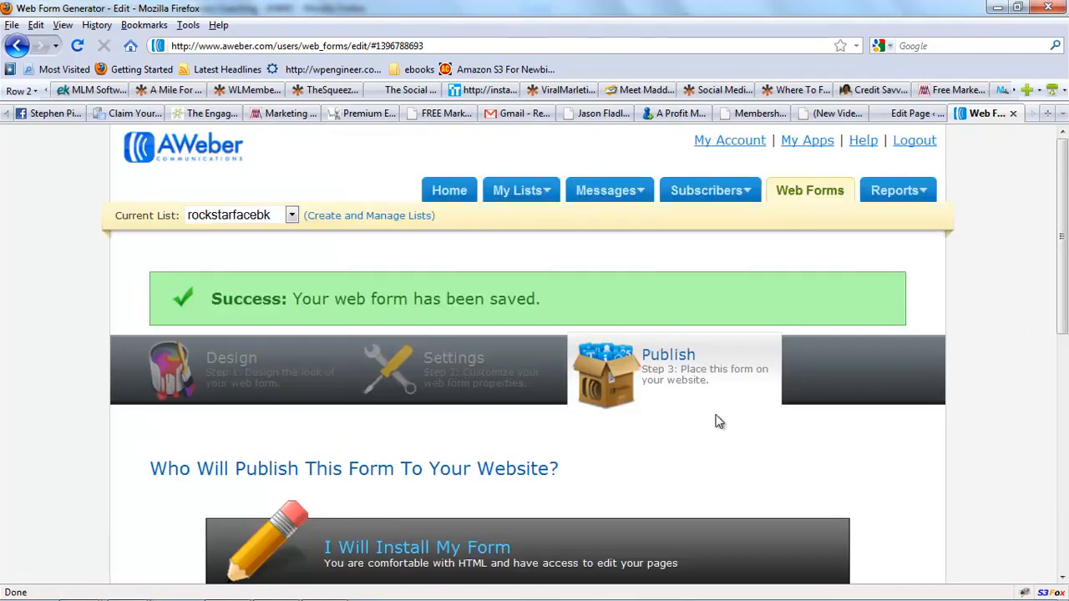
pyautogui.scroll(-5, 632, 303)
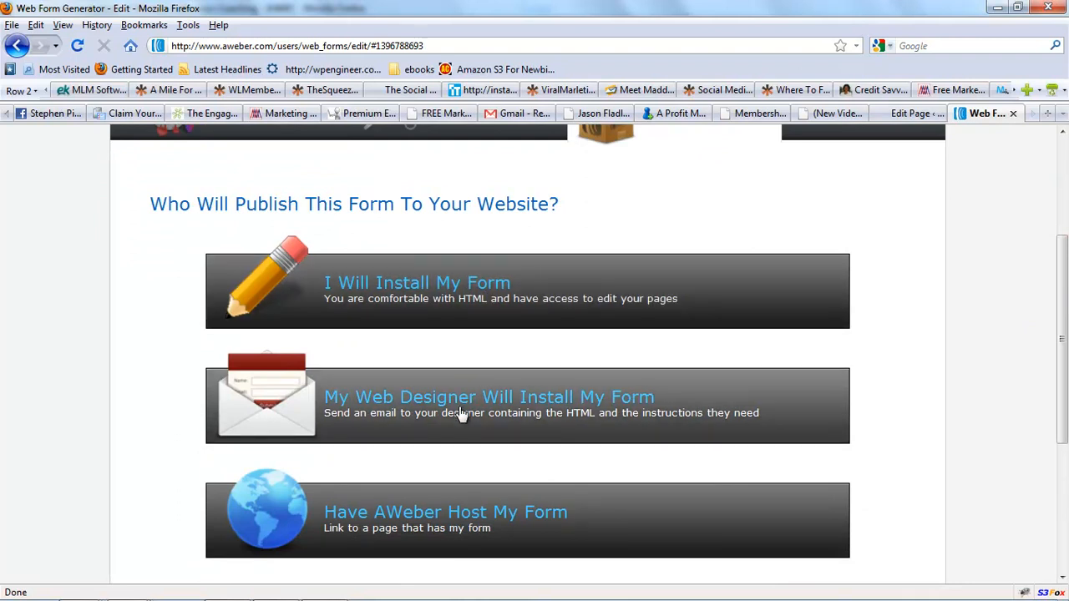
pyautogui.click(457, 296)
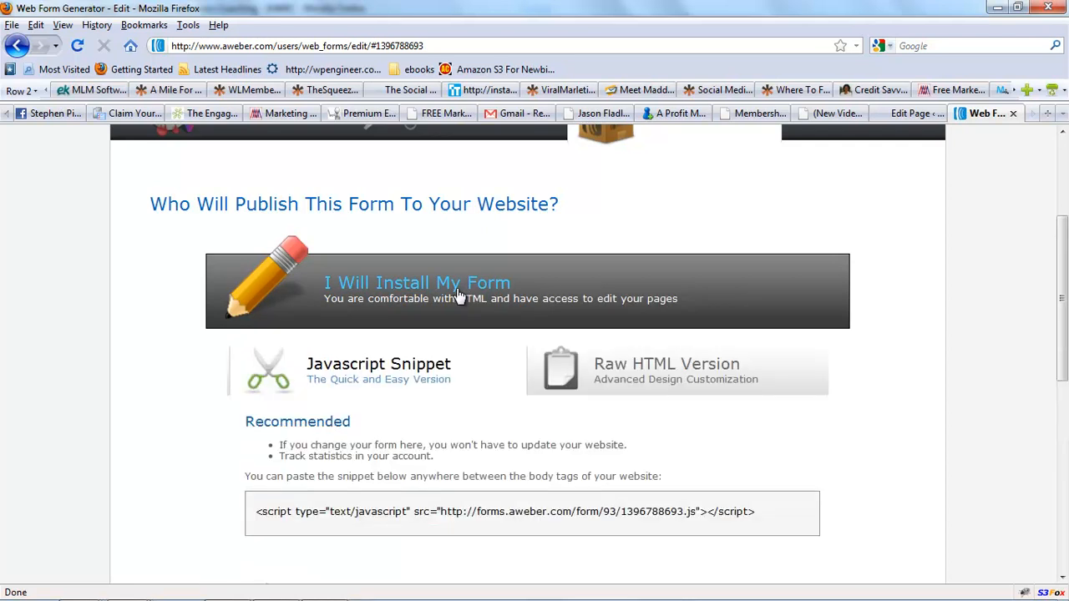
# Compare the Raw HTML version of the form code with the JavaScript Snippet version.
pyautogui.click(633, 383)
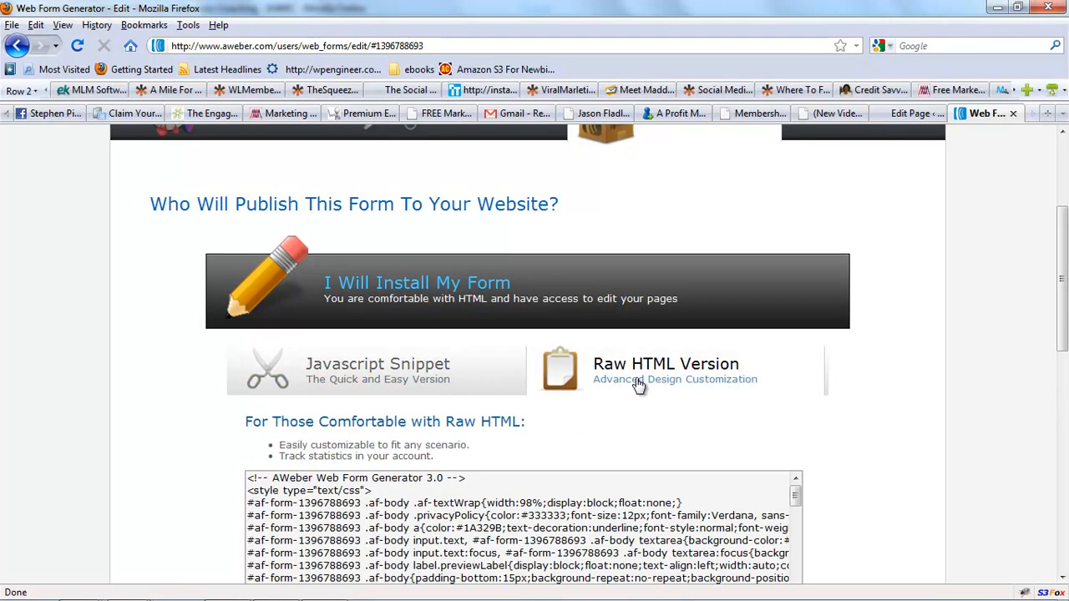
pyautogui.moveTo(1057, 283); pyautogui.dragTo(1057, 355)
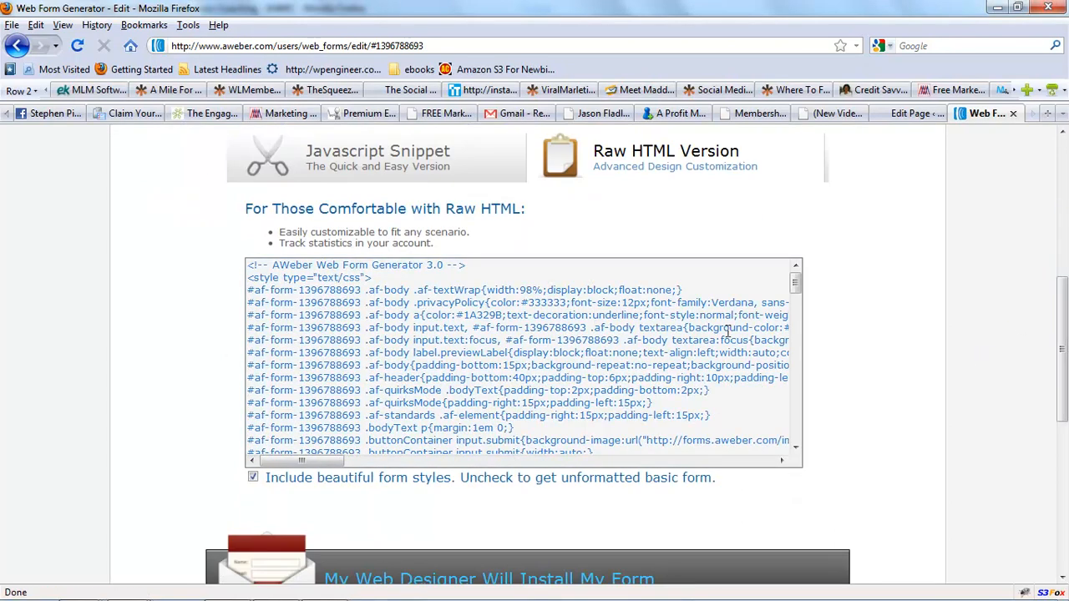
pyautogui.moveTo(795, 284); pyautogui.dragTo(799, 442)
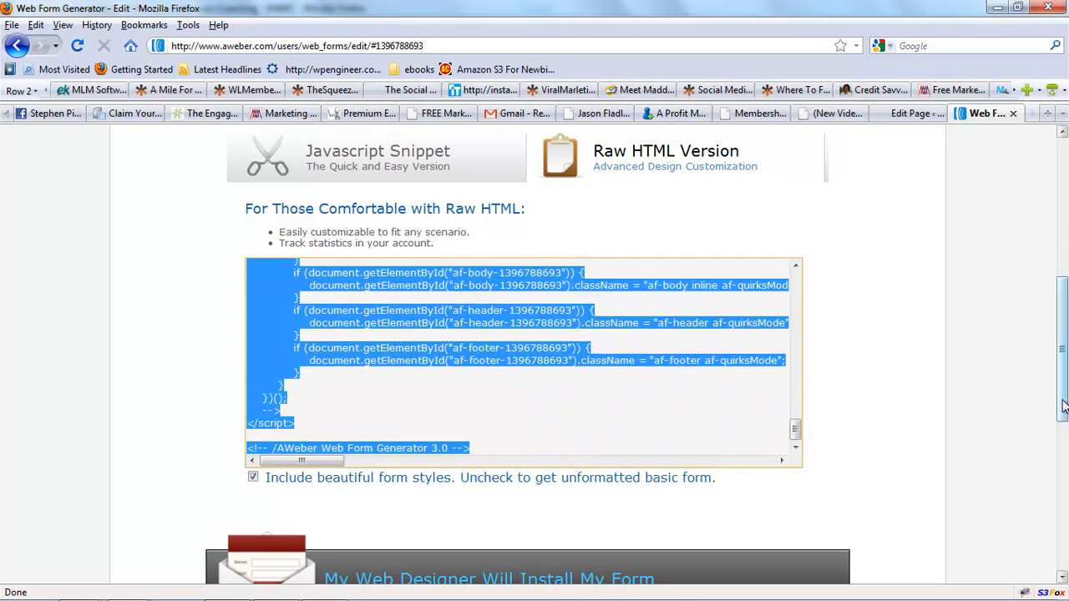
pyautogui.scroll(4, 376, 317)
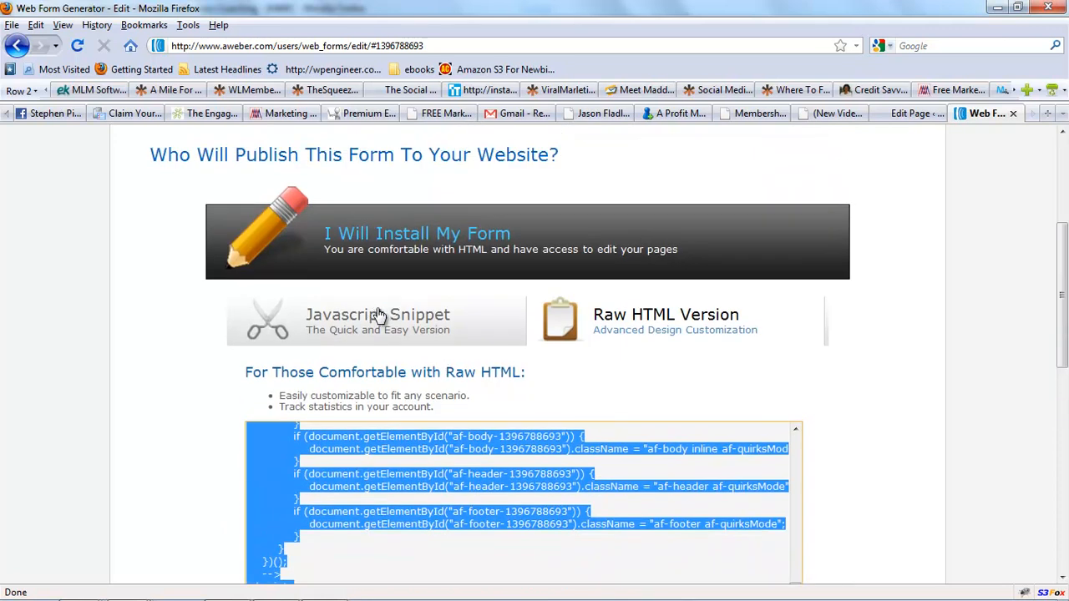
pyautogui.click(376, 317)
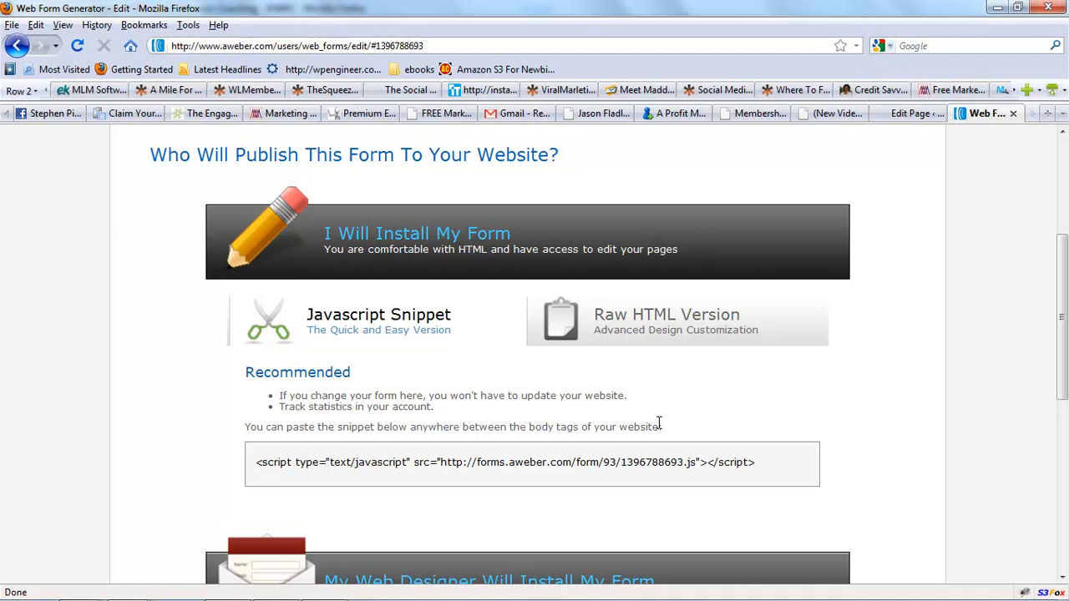
# Select and copy the JavaScript snippet code.
pyautogui.moveTo(750, 464); pyautogui.dragTo(260, 464)
pyautogui.rightClick(258, 464)
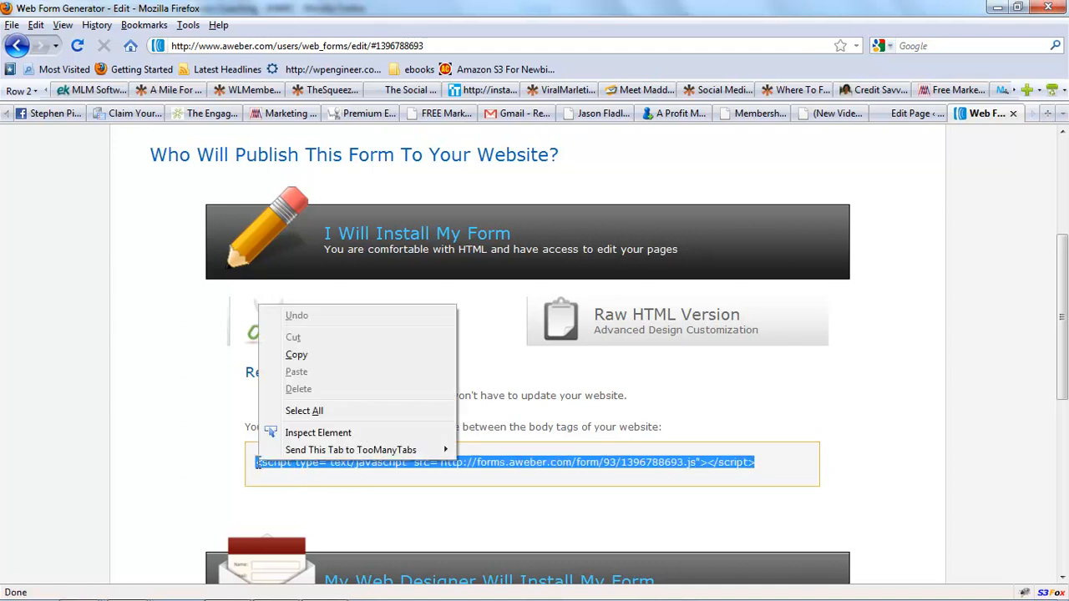
pyautogui.click(311, 356)
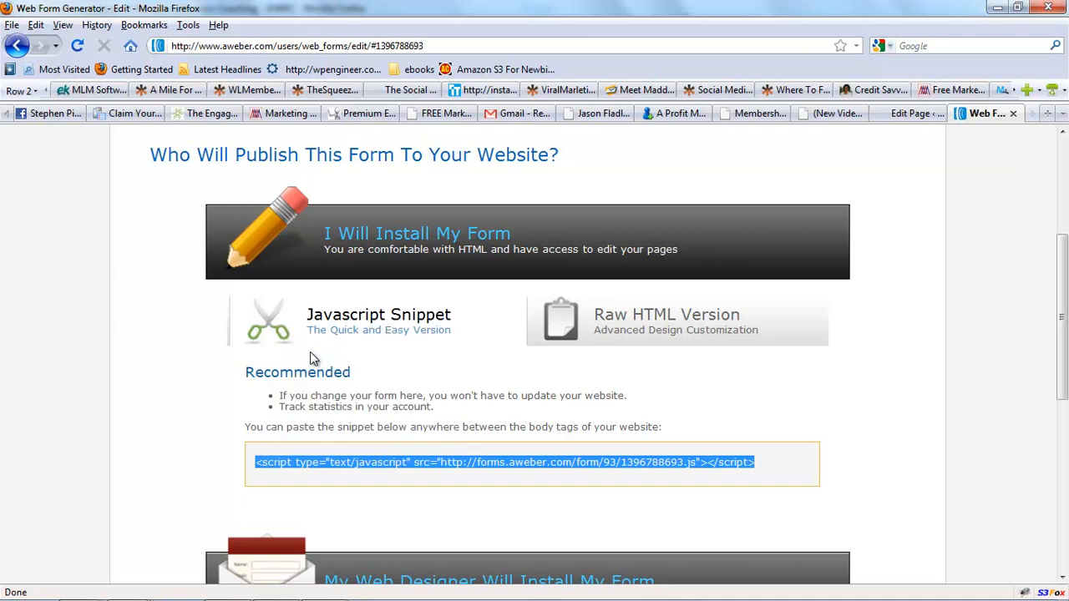
# Switch to the Facebook Rockstar Party page editor and open its Visual view.
pyautogui.click(935, 115)
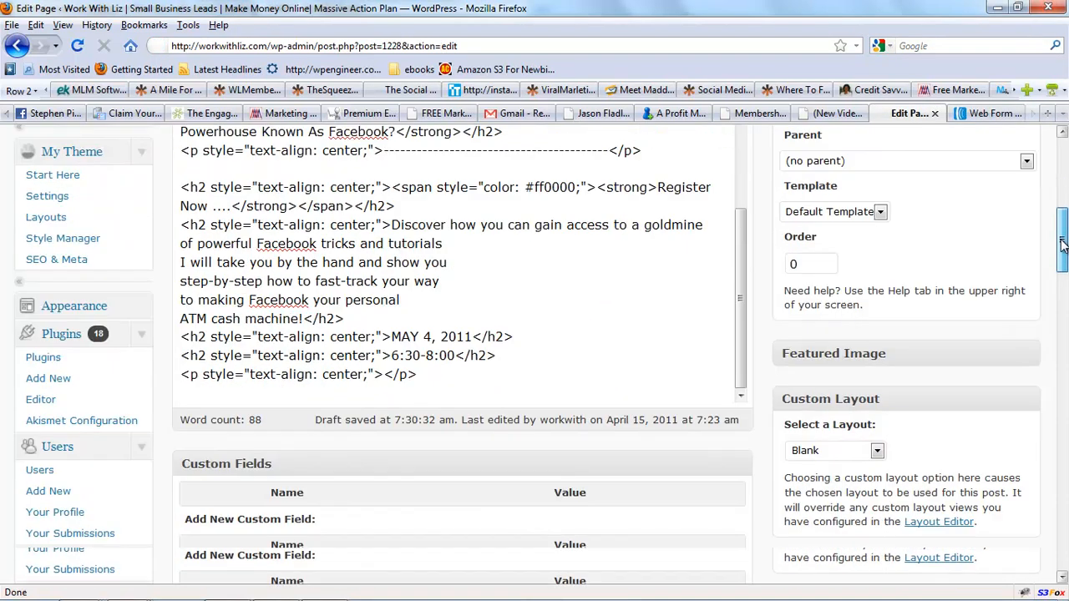
pyautogui.scroll(-3, 746, 359)
pyautogui.moveTo(739, 361); pyautogui.dragTo(736, 82)
pyautogui.moveTo(1061, 241); pyautogui.dragTo(1061, 150)
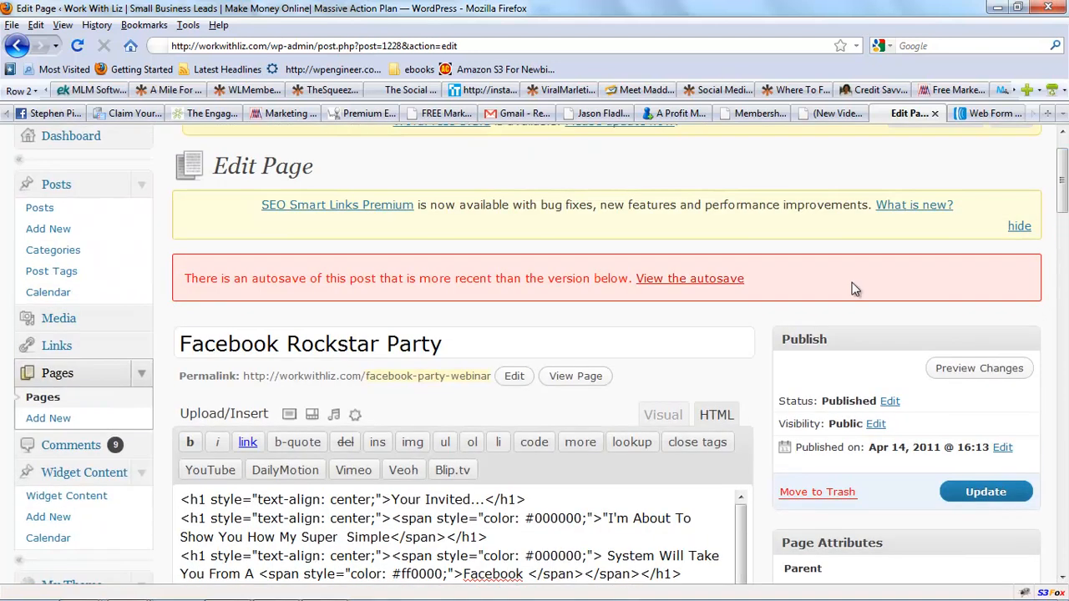
pyautogui.click(660, 414)
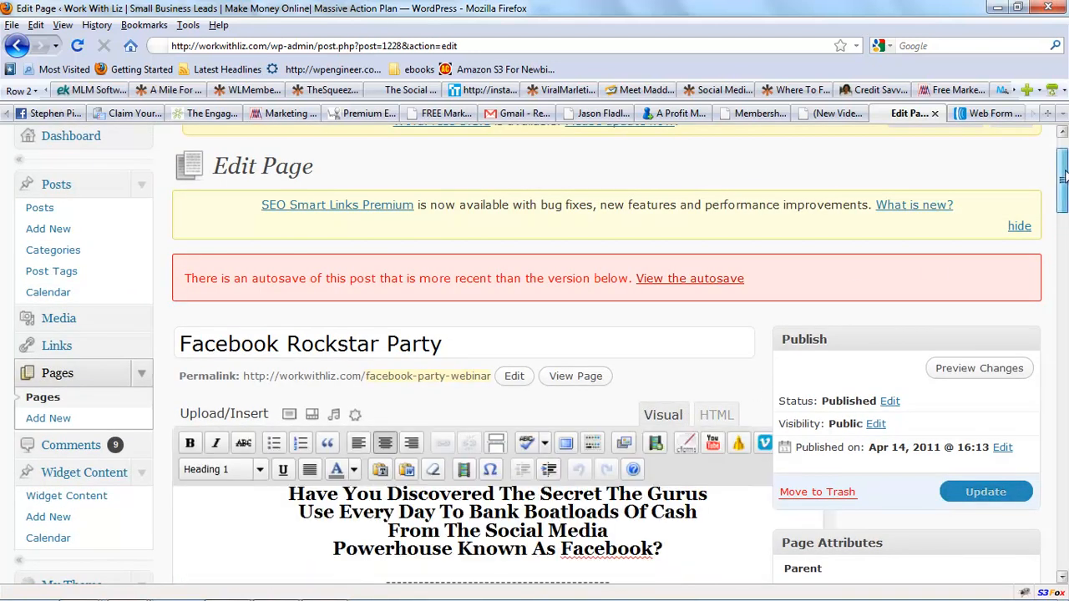
# Add a new line reading "Put form here" below the 6:30-8:00 time on the page.
pyautogui.scroll(-6, 682, 304)
pyautogui.click(682, 304)
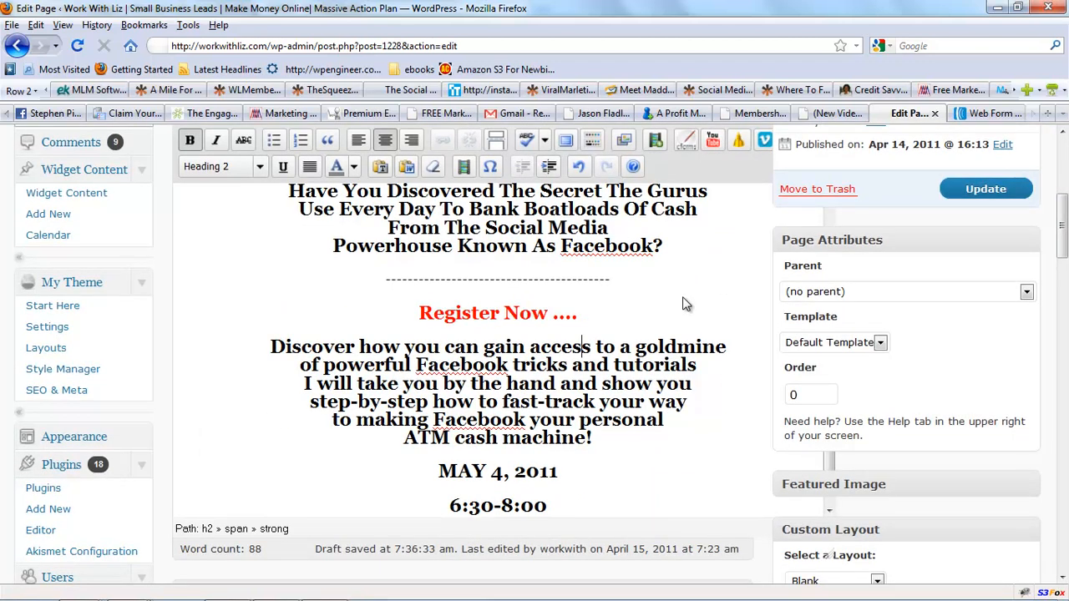
pyautogui.press('Down')
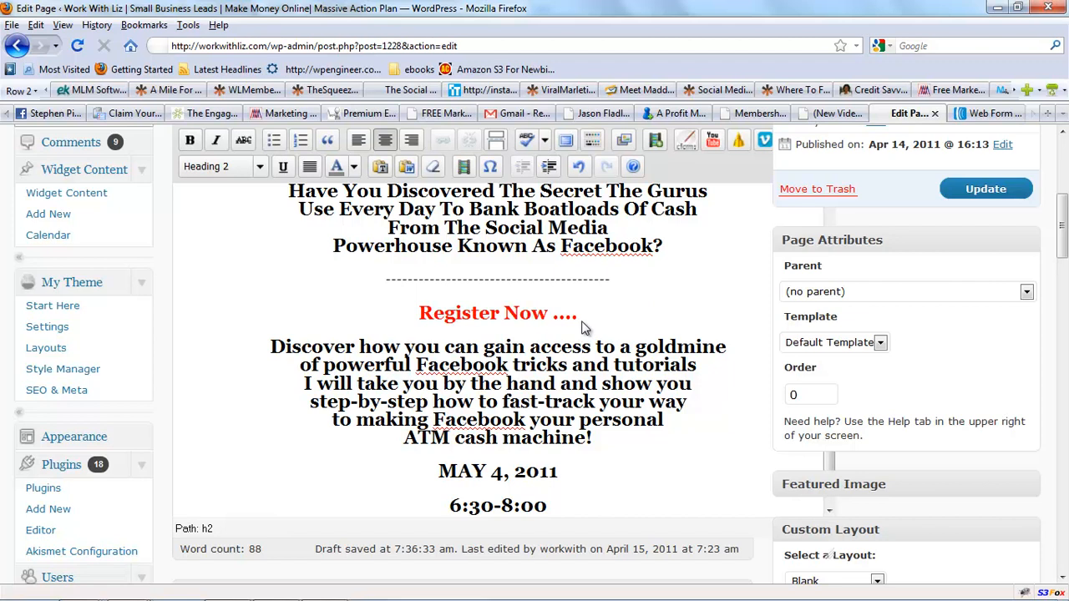
pyautogui.click(552, 511)
pyautogui.press('Return')
pyautogui.press('Return')
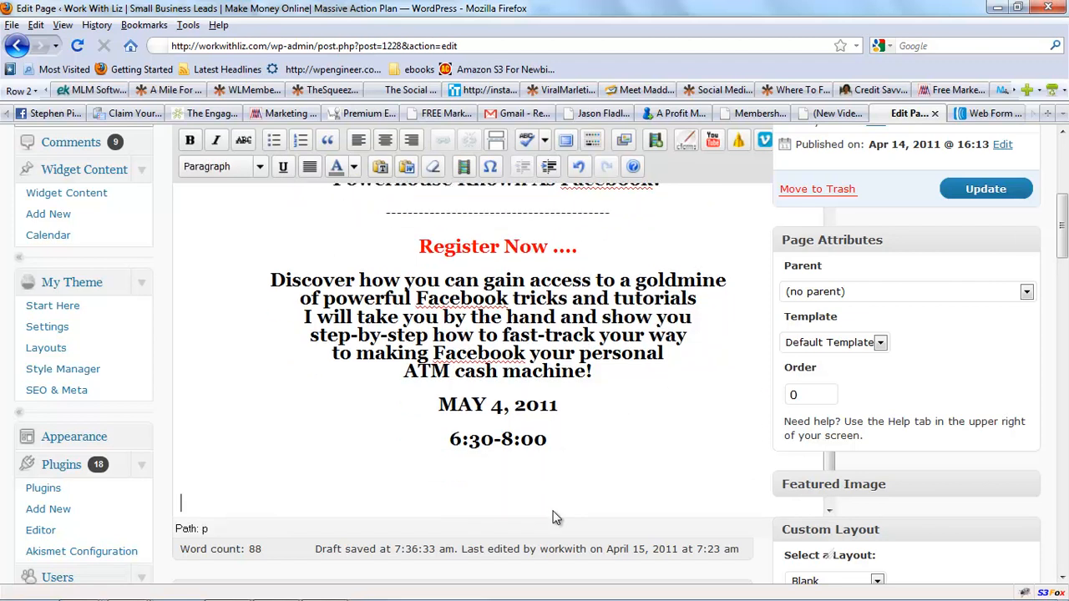
pyautogui.click(385, 139)
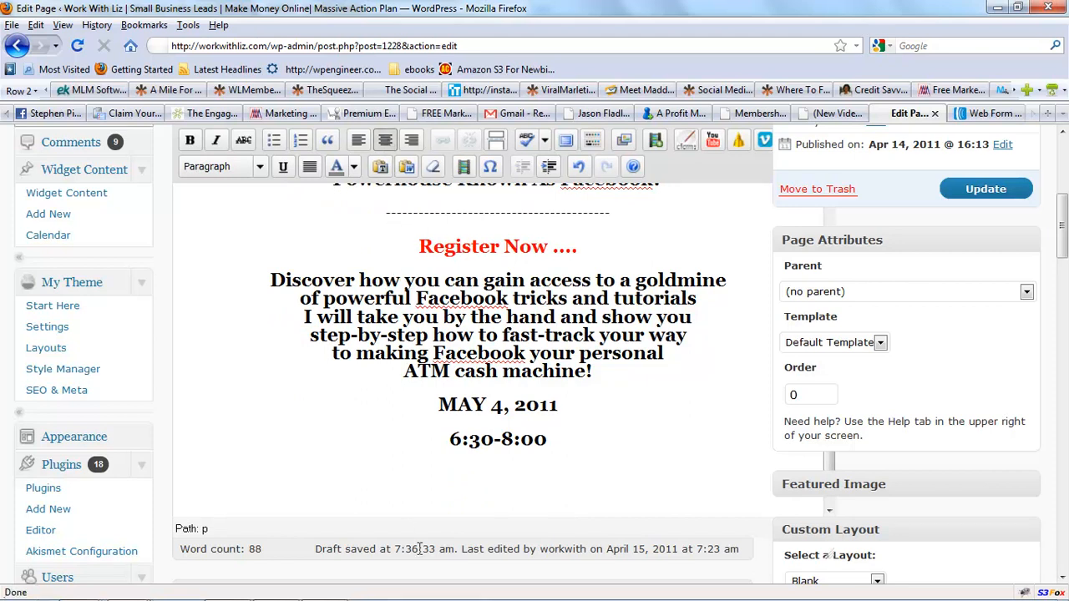
pyautogui.write('Put form here')
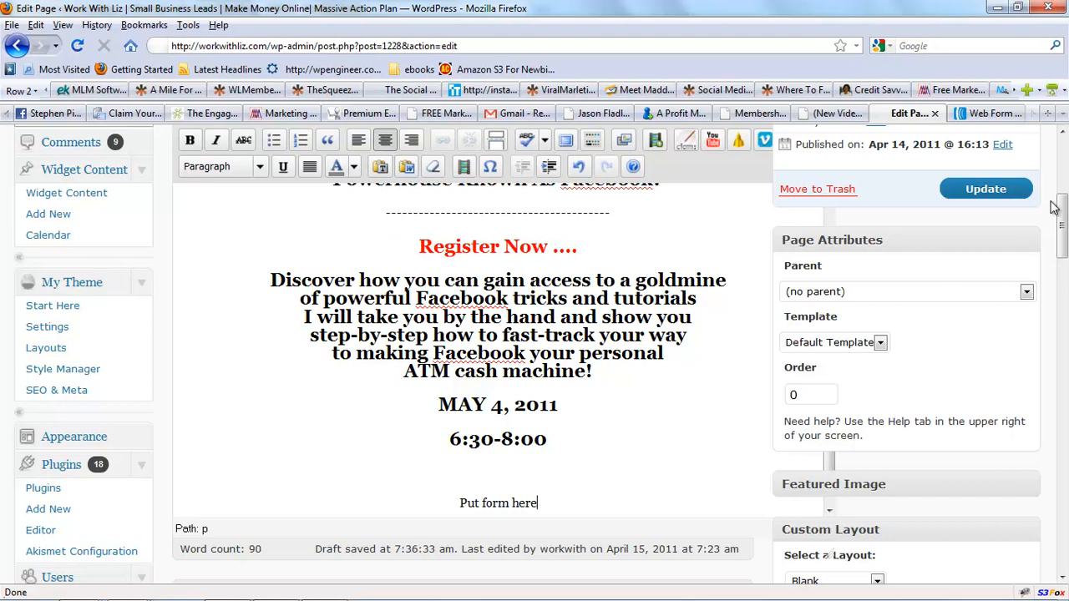
# In the HTML view, replace the "Put form here" placeholder text with the pasted AWeber JavaScript snippet.
pyautogui.scroll(3, 1062, 206)
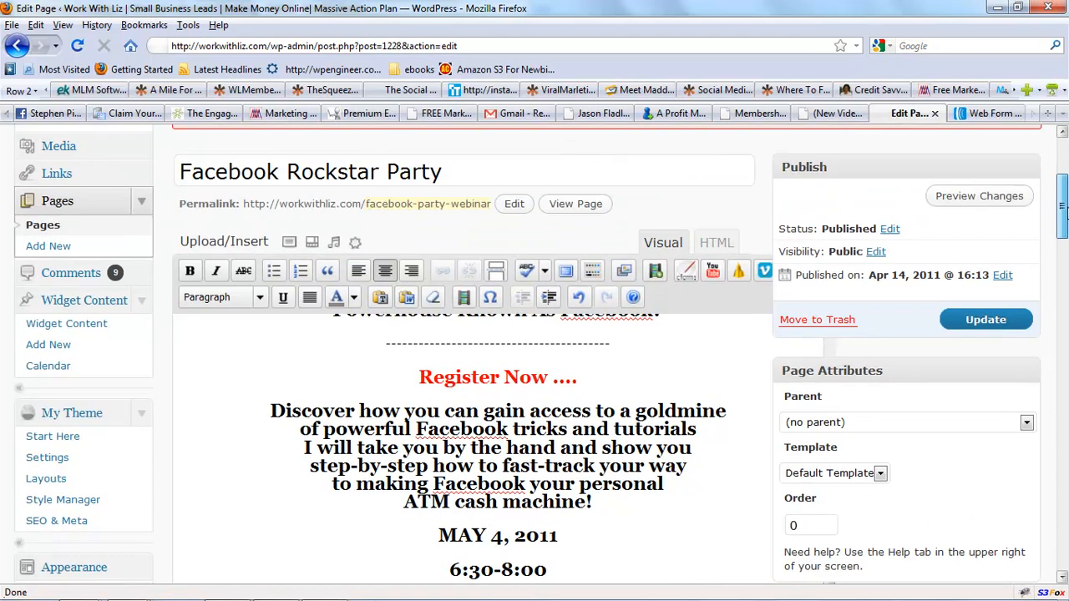
pyautogui.click(716, 242)
pyautogui.scroll(-7, 1062, 206)
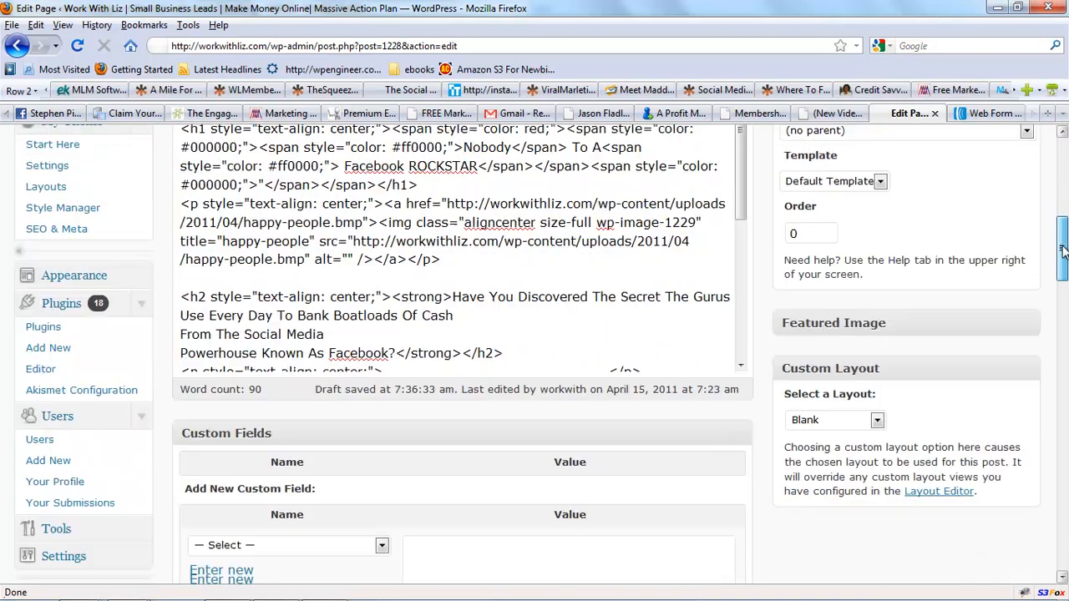
pyautogui.moveTo(739, 158); pyautogui.dragTo(746, 292)
pyautogui.moveTo(471, 333); pyautogui.dragTo(383, 333)
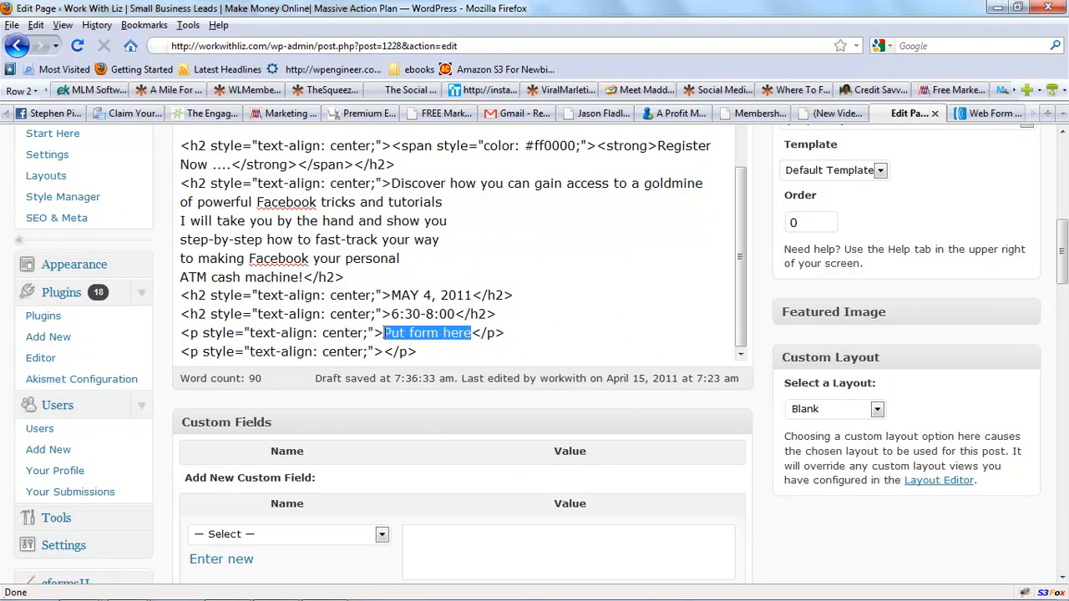
pyautogui.press('Delete')
pyautogui.rightClick(384, 332)
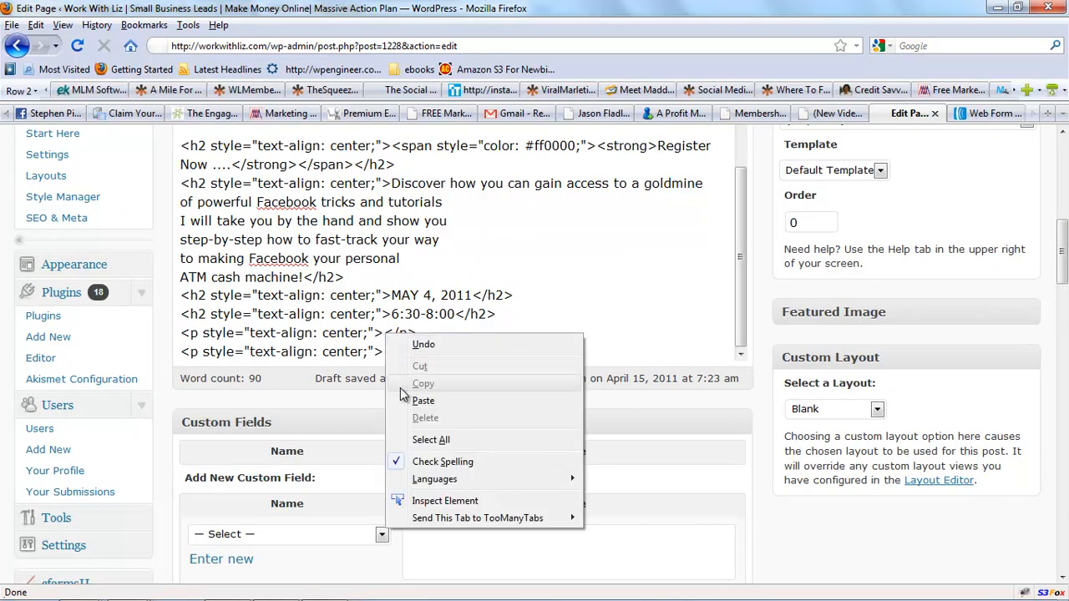
pyautogui.click(426, 401)
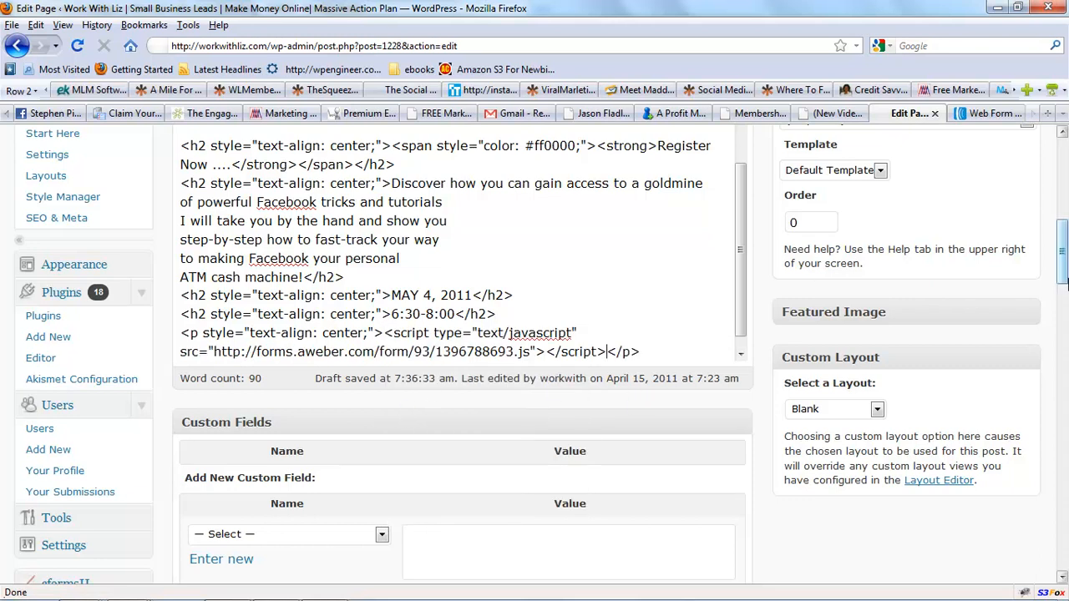
# Update the Facebook Rockstar Party page and open the published page to view it.
pyautogui.scroll(3, 1060, 251)
pyautogui.click(993, 171)
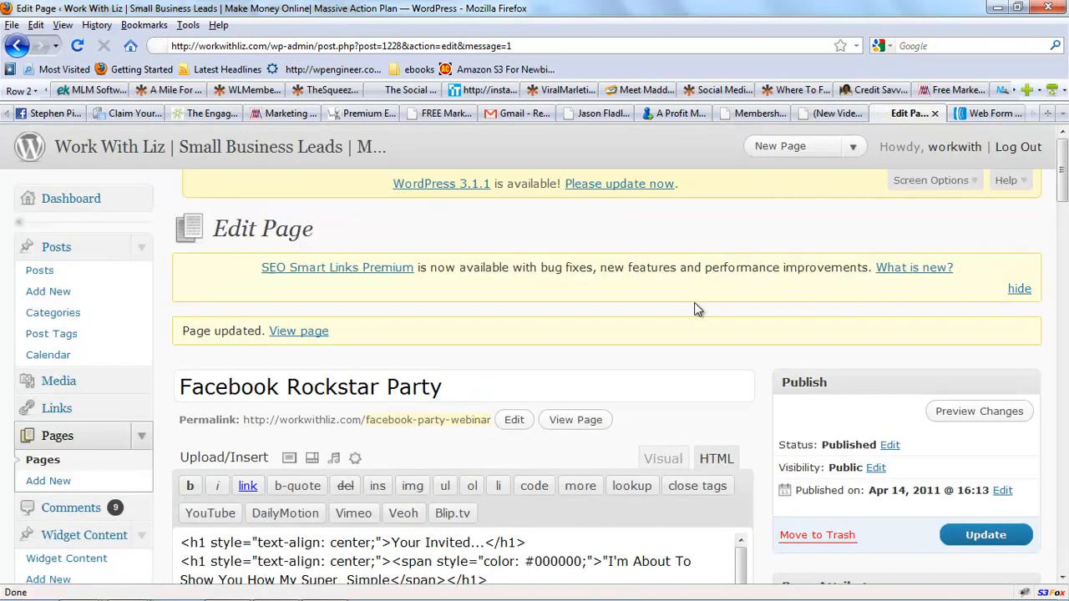
pyautogui.click(572, 424)
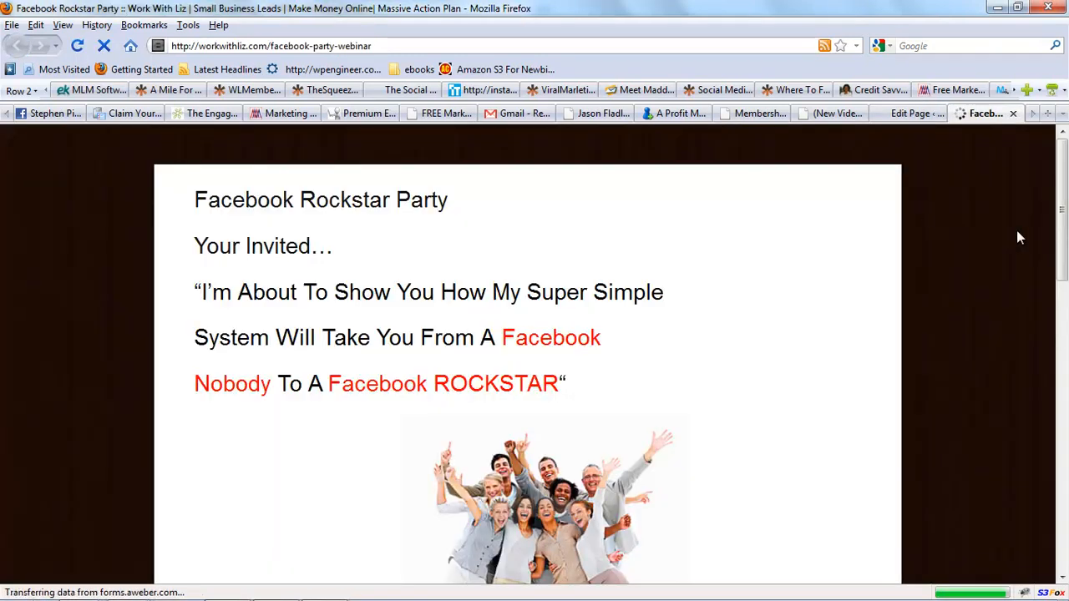
pyautogui.moveTo(1064, 179)
pyautogui.mouseDown()
pyautogui.moveTo(1062, 385)
pyautogui.moveTo(1058, 182)
pyautogui.mouseUp()
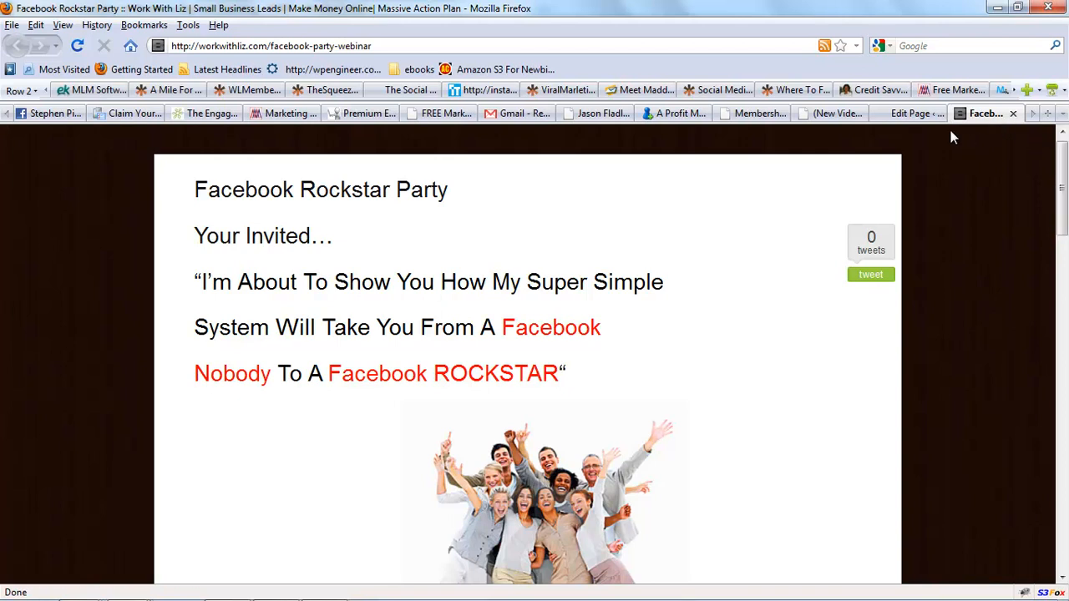
# Switch back to the AWeber web form and return to its Design step.
pyautogui.click(1033, 114)
pyautogui.click(1001, 114)
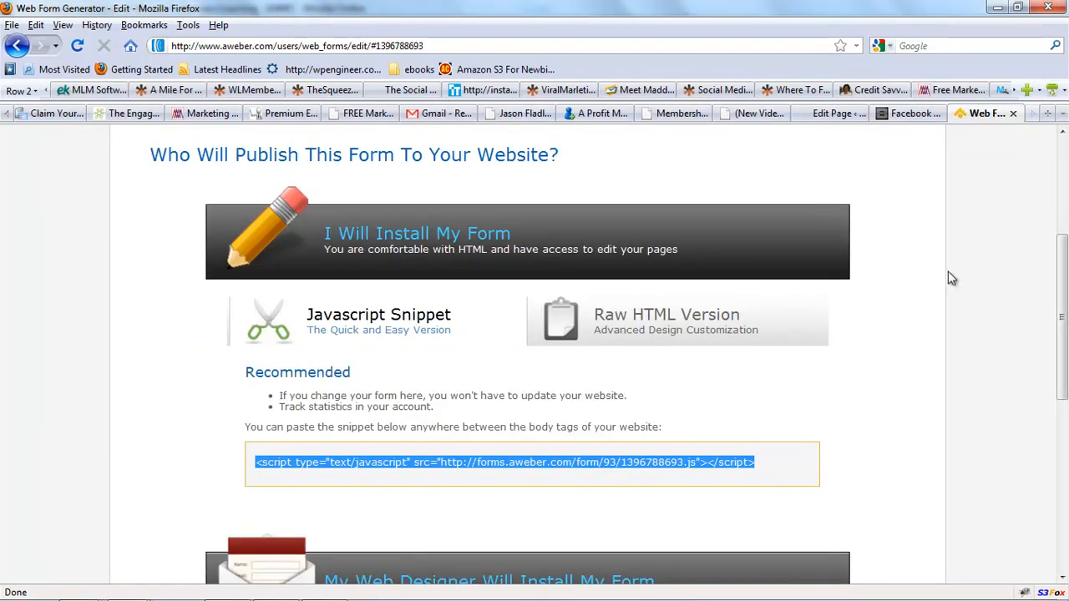
pyautogui.moveTo(1064, 311); pyautogui.dragTo(1065, 223)
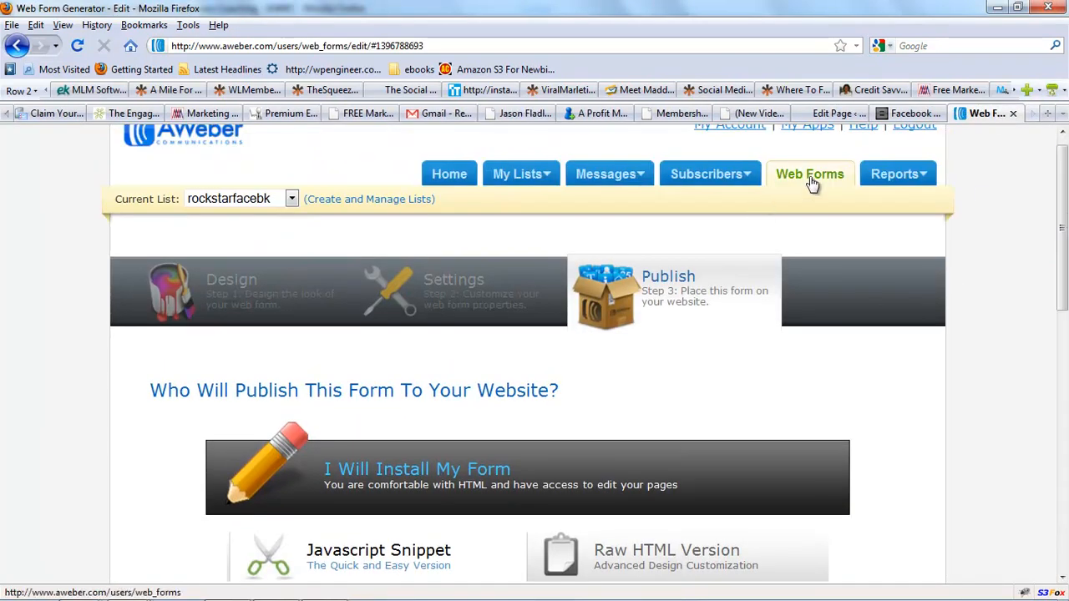
pyautogui.click(259, 294)
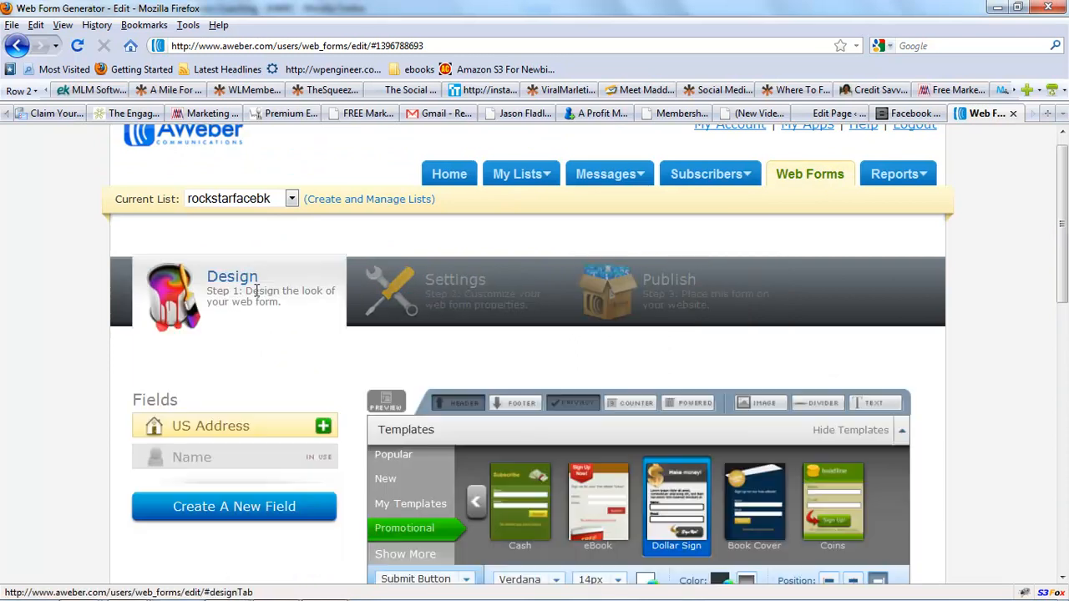
# Load the Cash template in its BLACK colour scheme for the web form.
pyautogui.moveTo(1056, 208); pyautogui.dragTo(1065, 244)
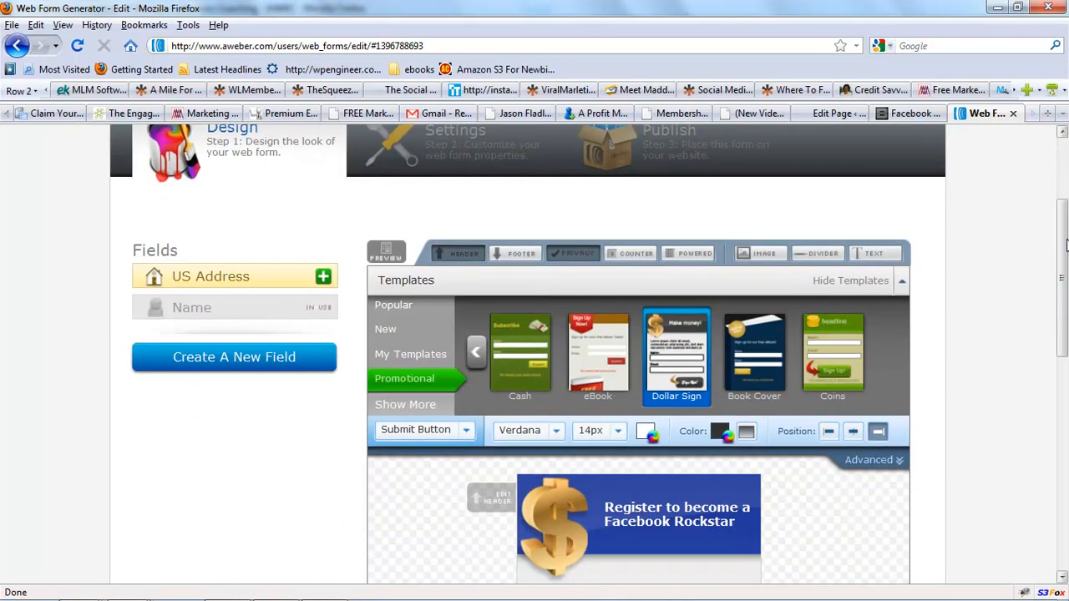
pyautogui.click(506, 357)
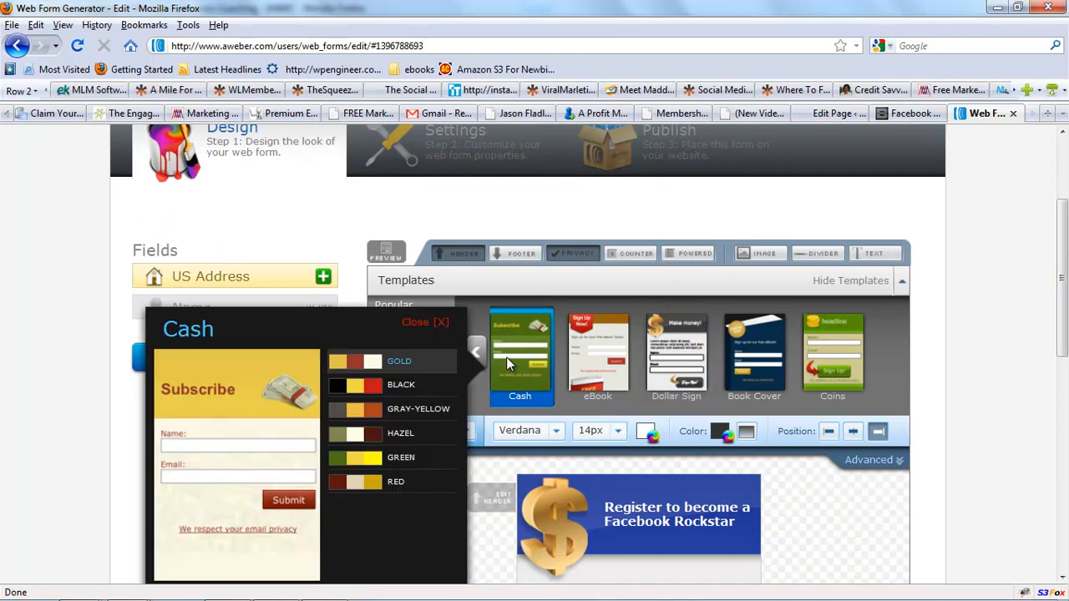
pyautogui.click(406, 387)
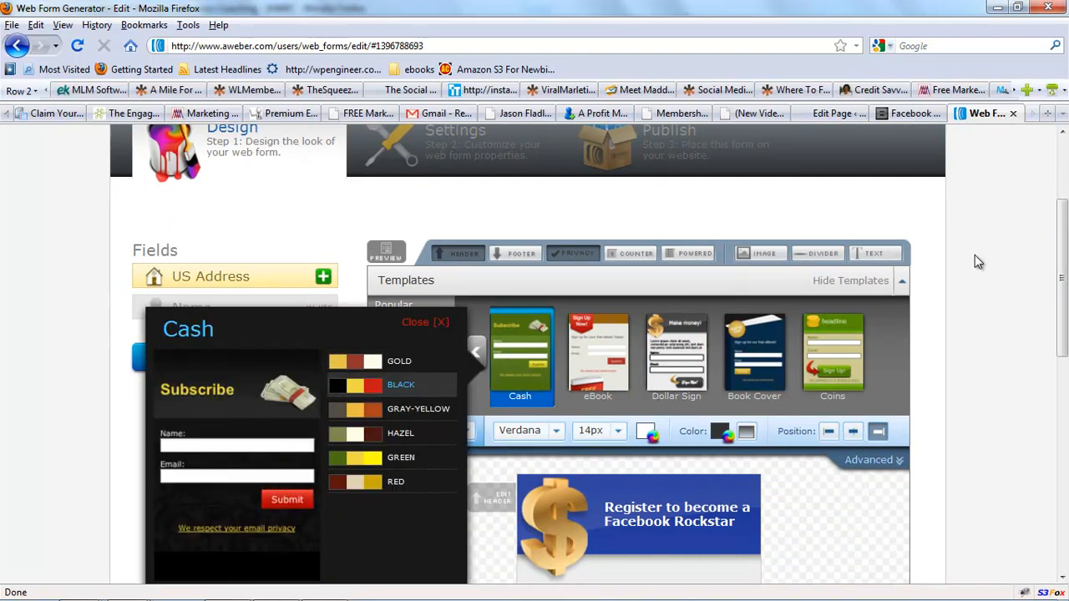
pyautogui.moveTo(1054, 227); pyautogui.dragTo(1033, 255)
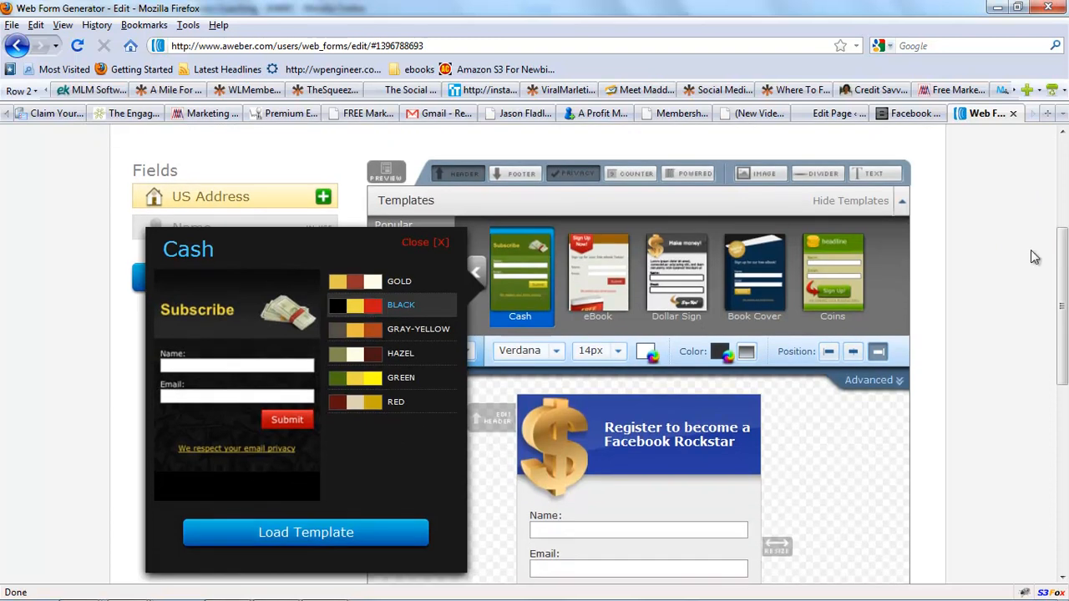
pyautogui.click(361, 528)
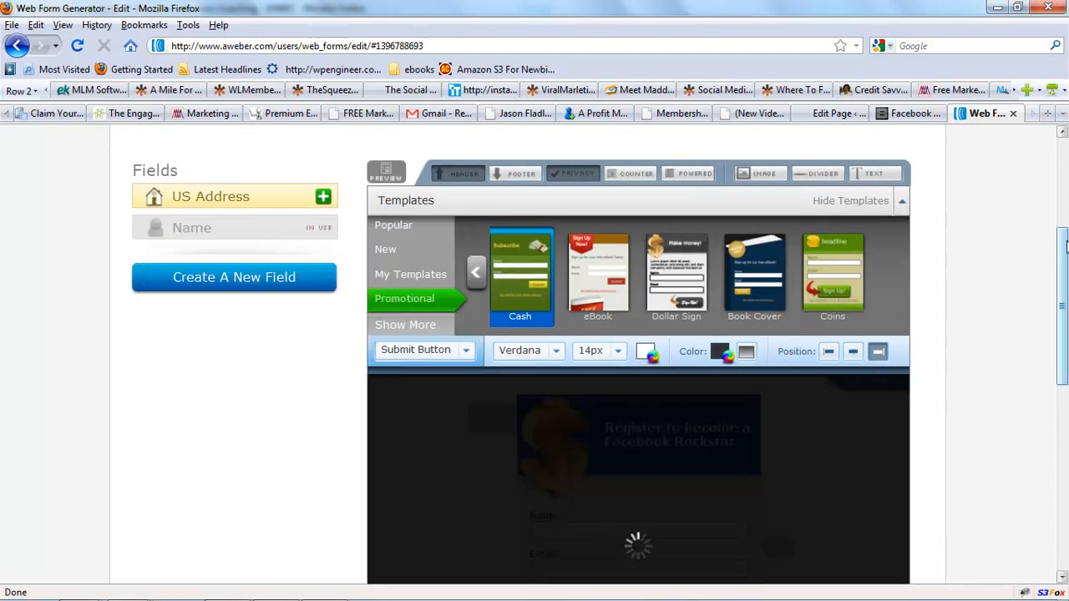
# Set the header text "Register to become a Facebook Rockstar" to 18px and save the header.
pyautogui.moveTo(1064, 244); pyautogui.dragTo(1064, 322)
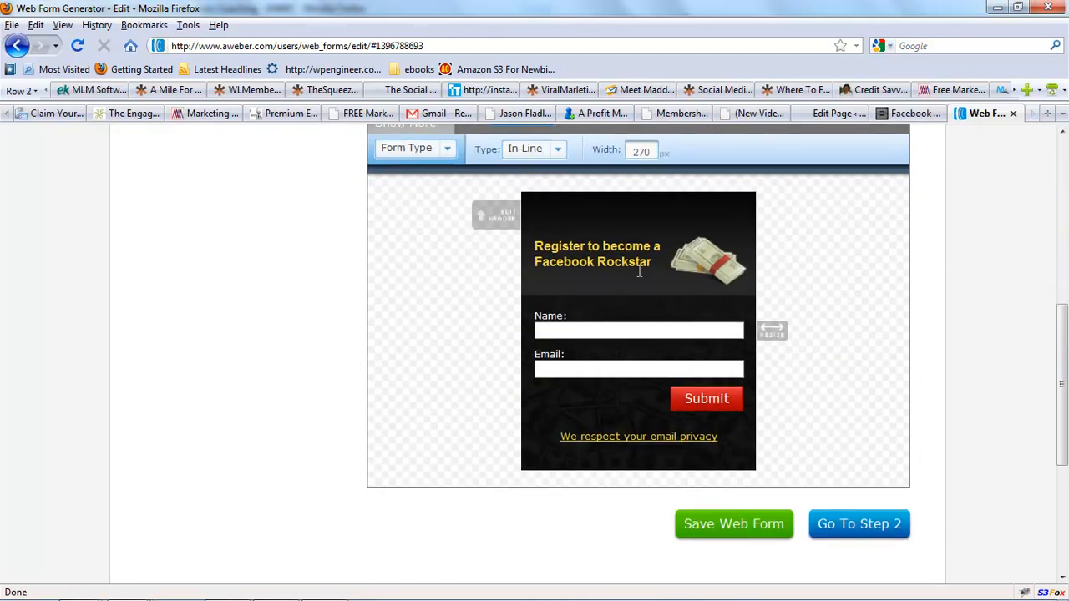
pyautogui.click(501, 221)
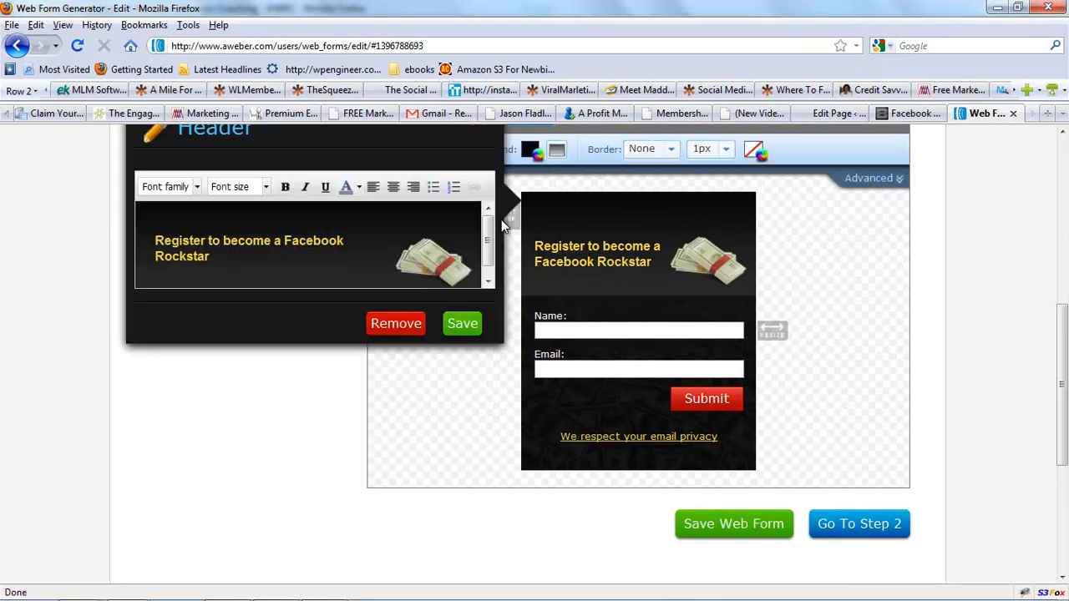
pyautogui.moveTo(214, 259); pyautogui.dragTo(140, 233)
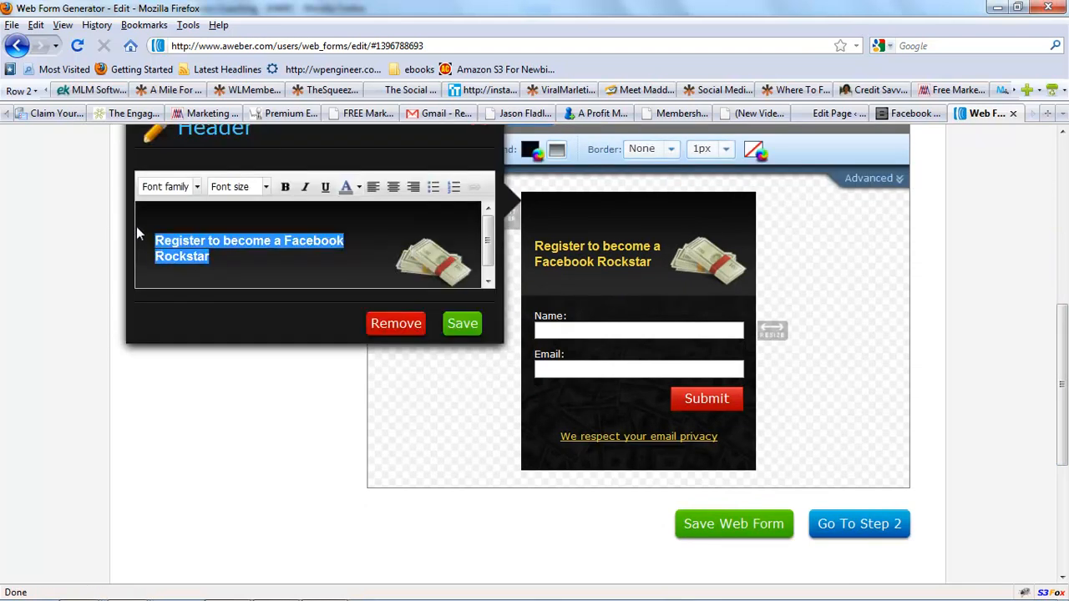
pyautogui.click(266, 187)
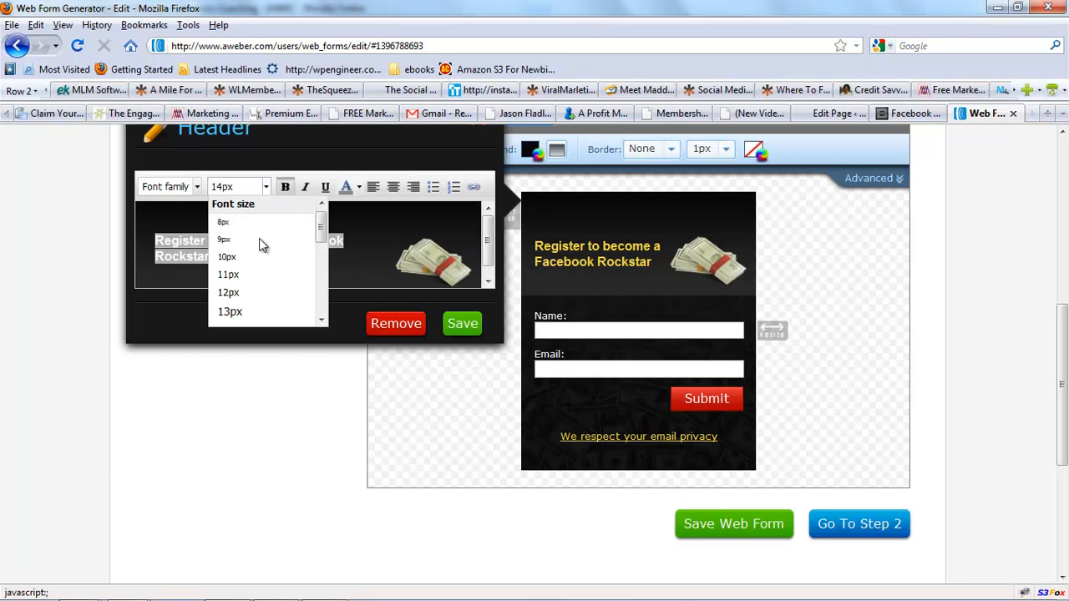
pyautogui.moveTo(322, 230); pyautogui.dragTo(256, 274)
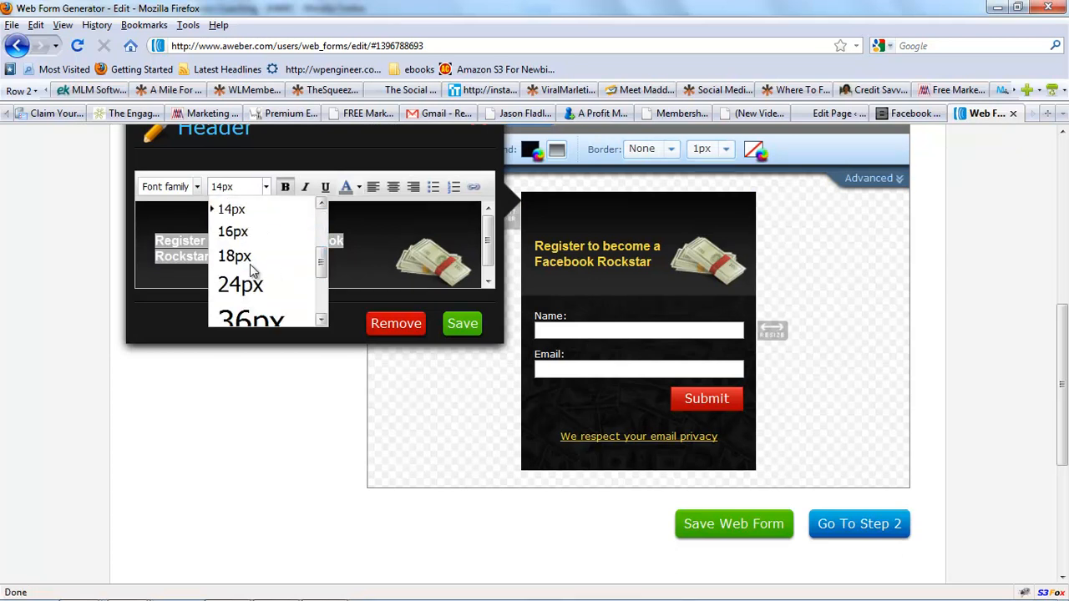
pyautogui.click(239, 258)
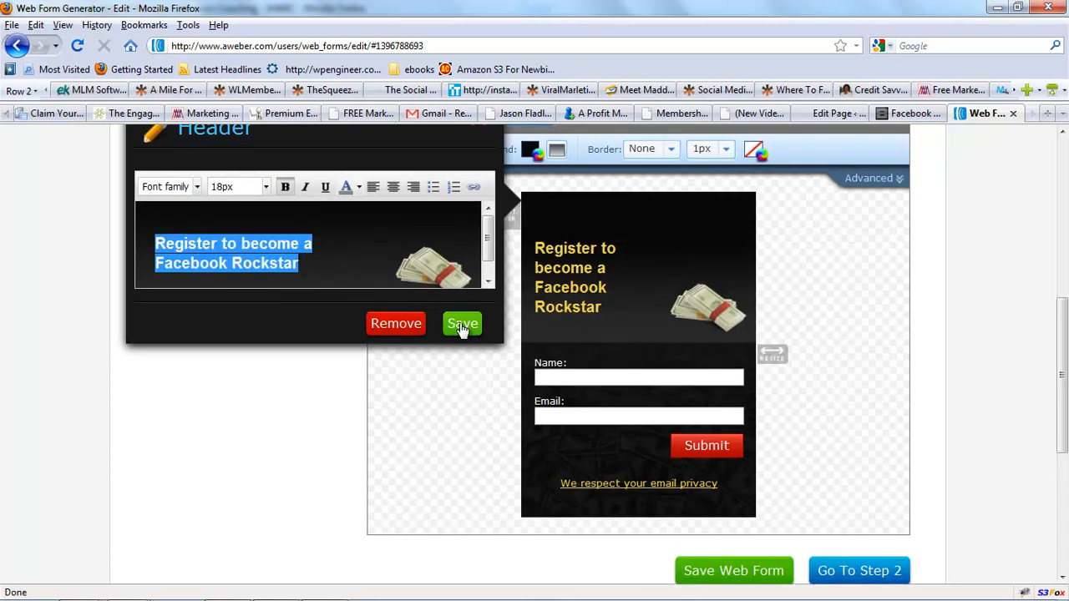
pyautogui.click(460, 323)
# Save the web form and go to Step 2 settings.
pyautogui.scroll(-3, 1061, 357)
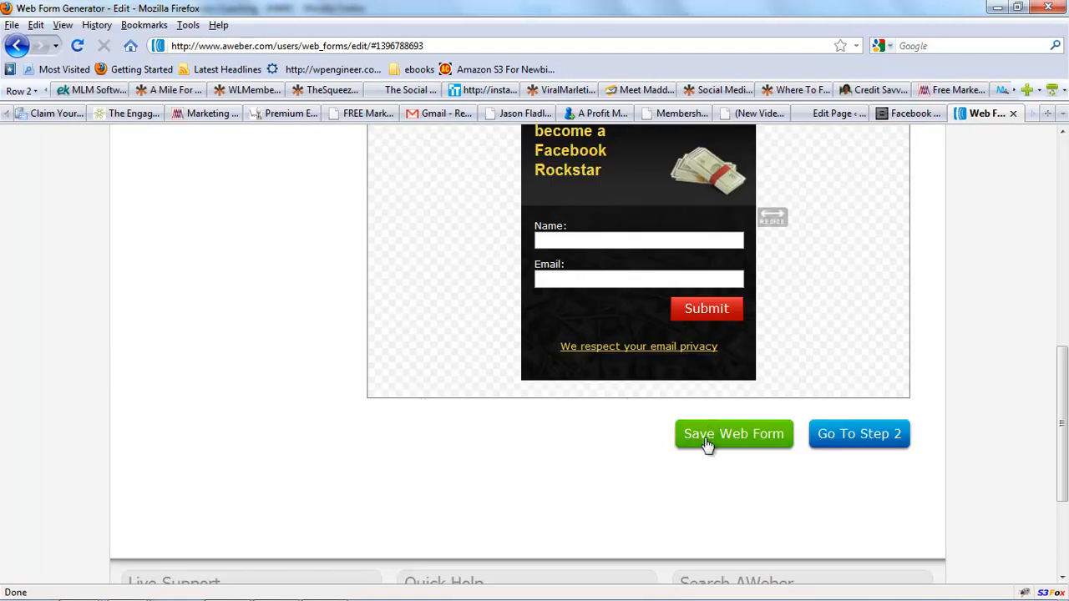
pyautogui.click(709, 434)
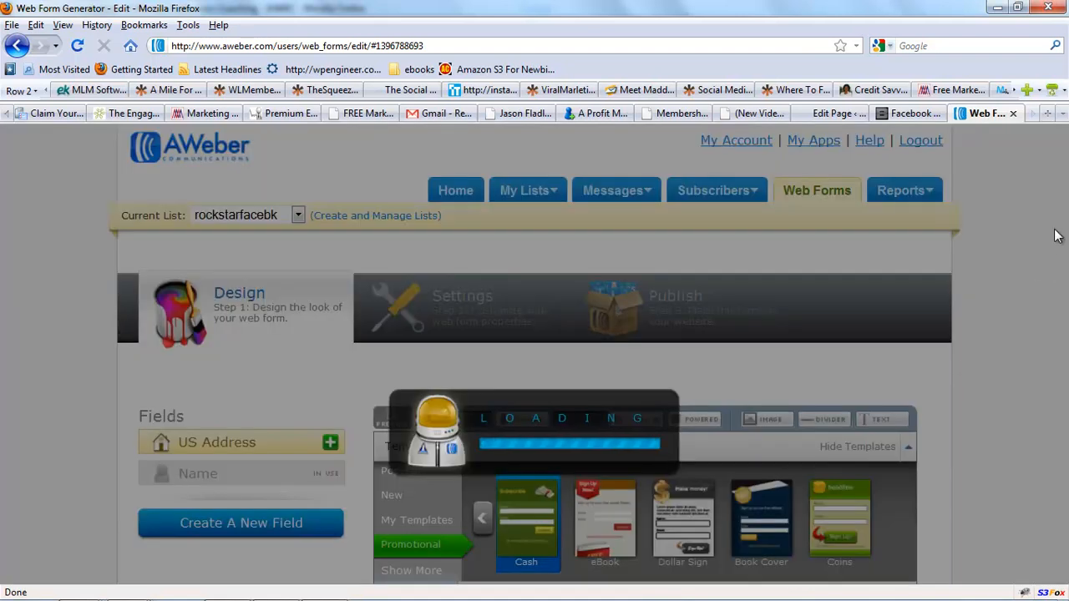
pyautogui.scroll(-10, 1061, 252)
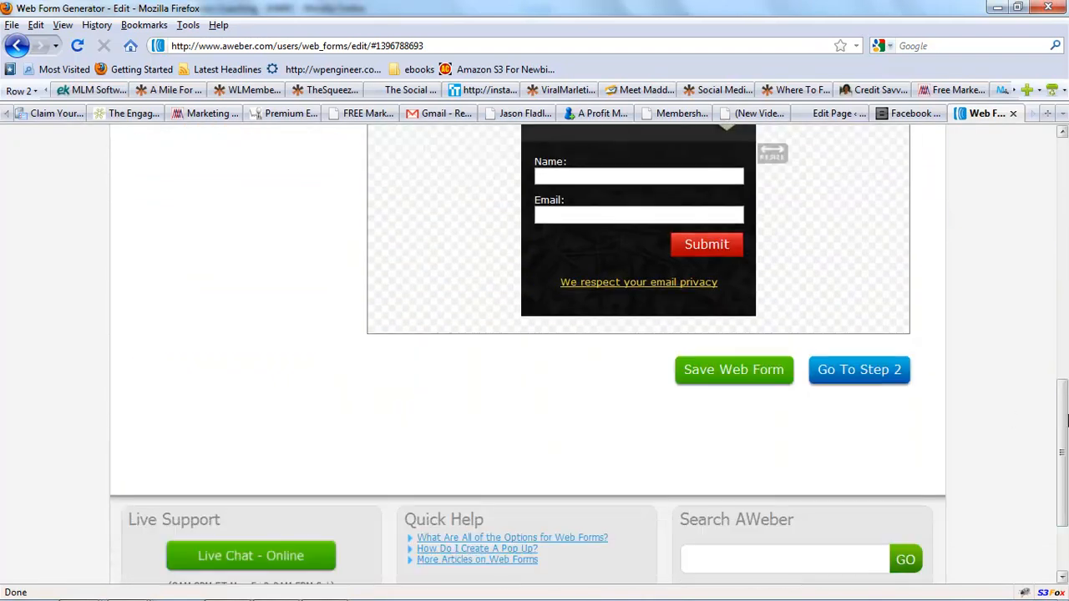
pyautogui.click(877, 376)
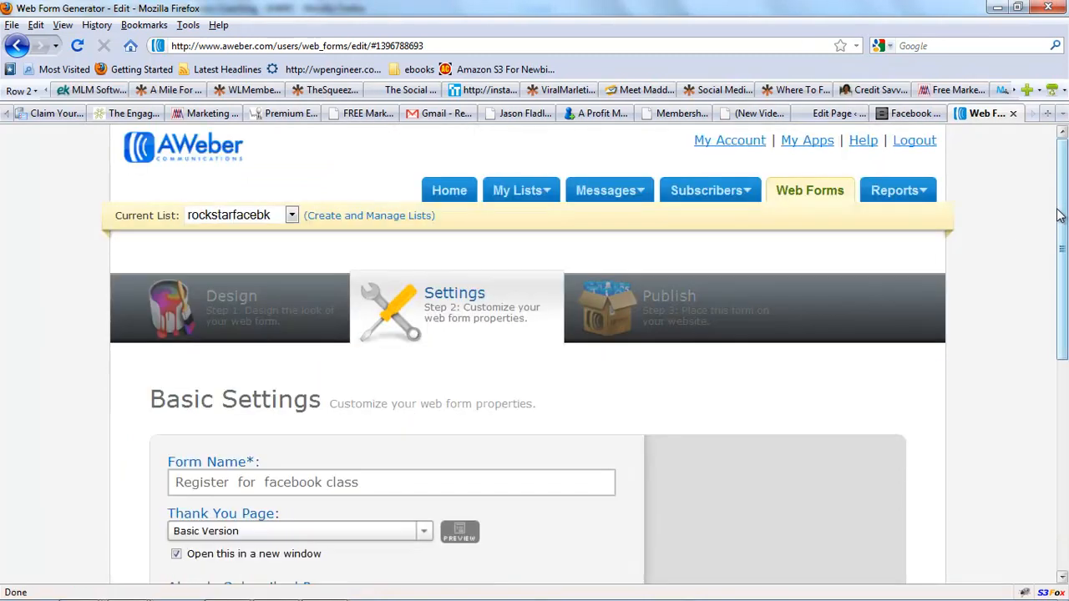
# Set the Thank You Page to "Smart" Video Version and save the web form.
pyautogui.scroll(-7, 1014, 246)
pyautogui.click(423, 190)
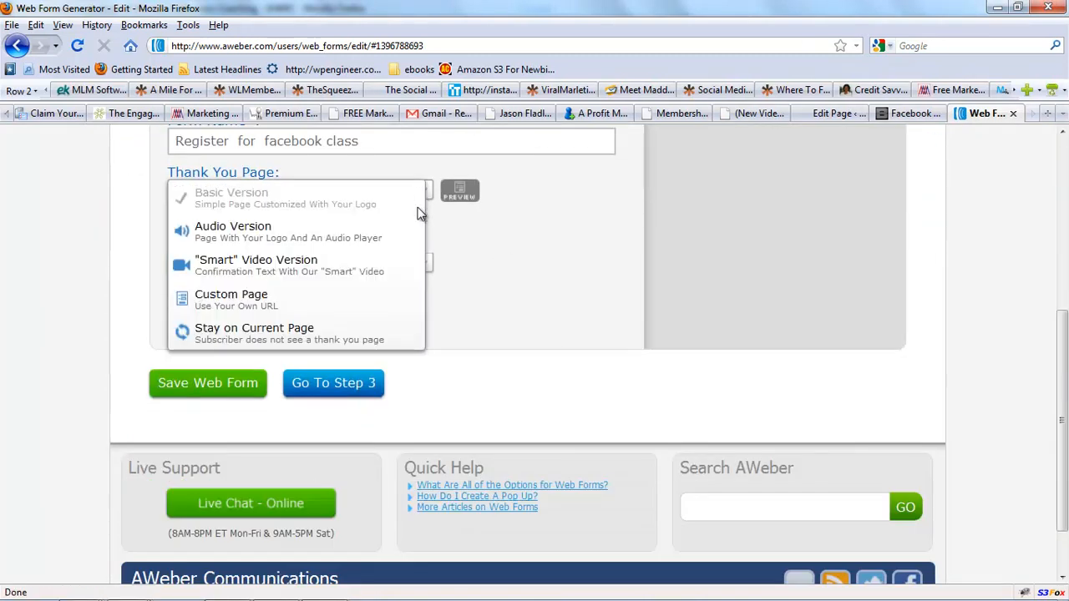
pyautogui.click(387, 267)
pyautogui.click(208, 383)
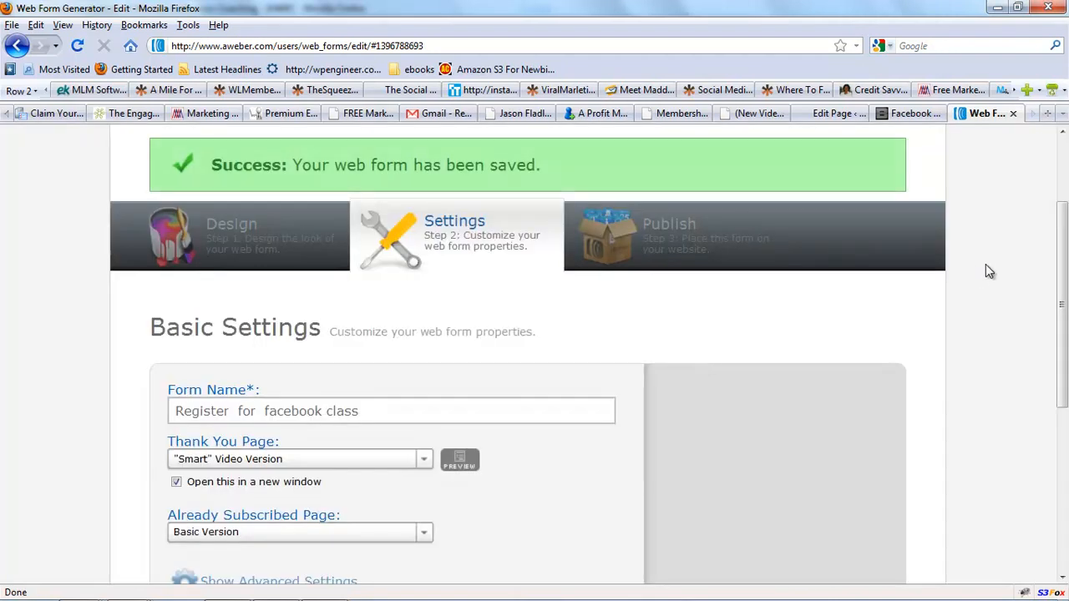
# Save the web form settings once more and proceed to Step 3 Publish.
pyautogui.moveTo(1064, 235); pyautogui.dragTo(1067, 256)
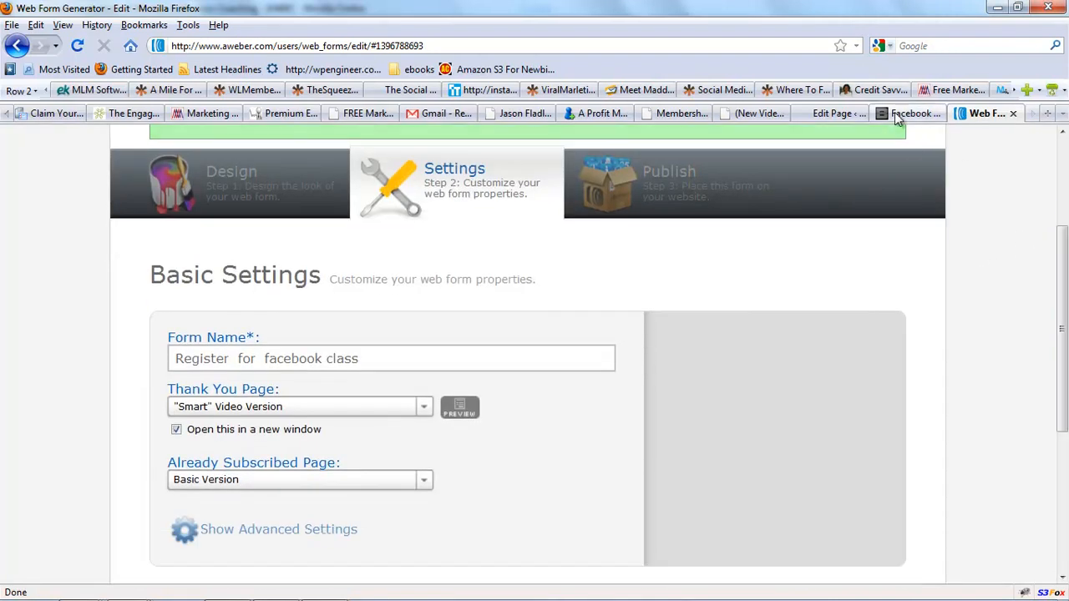
pyautogui.scroll(-3, 1067, 255)
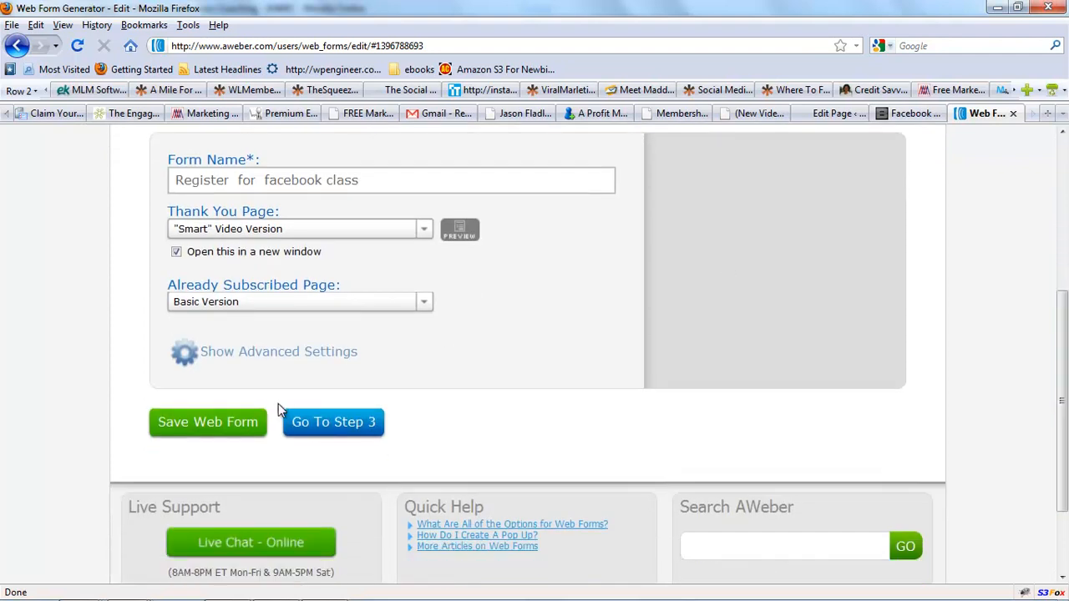
pyautogui.click(235, 424)
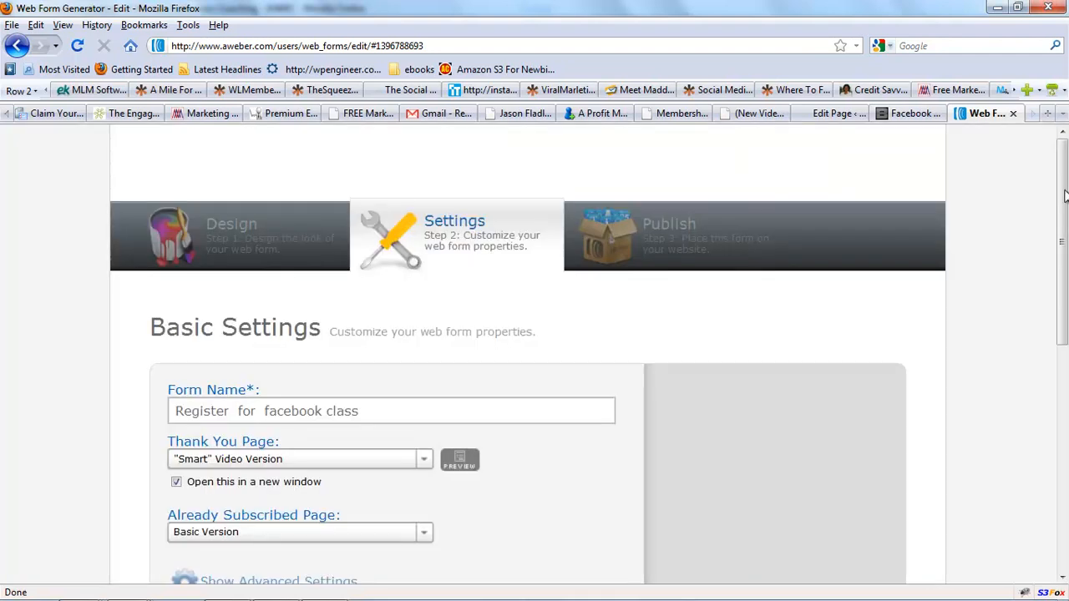
pyautogui.scroll(-3, 1050, 242)
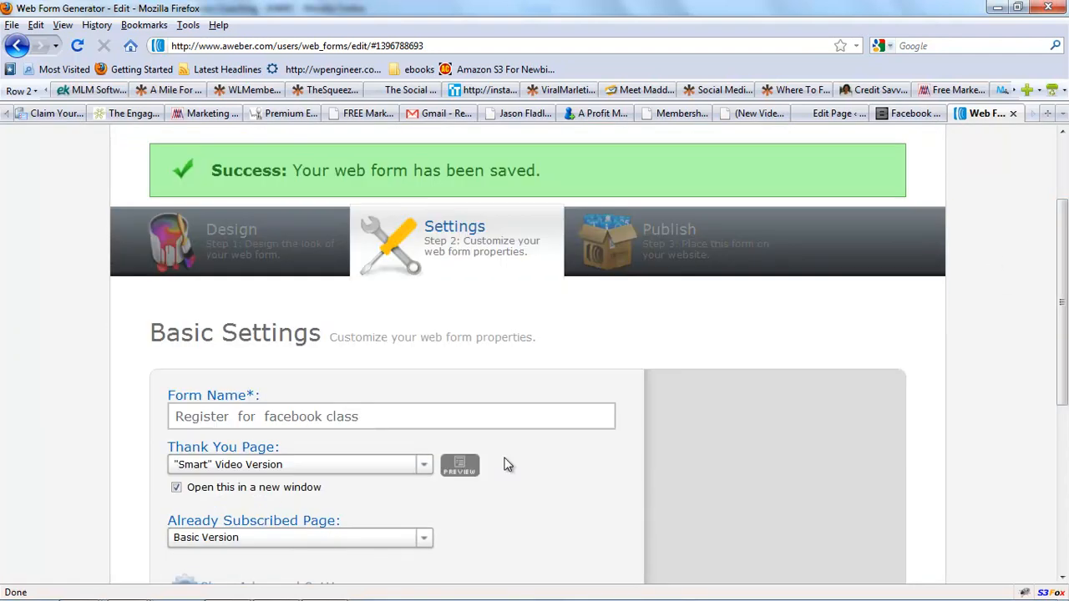
pyautogui.scroll(-5, 1057, 307)
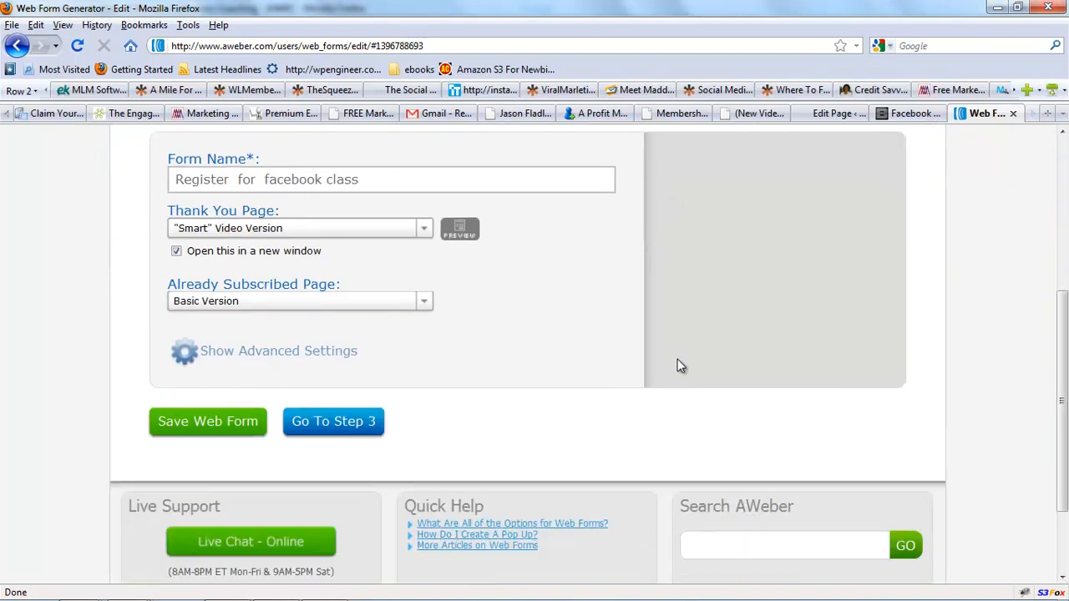
pyautogui.click(361, 426)
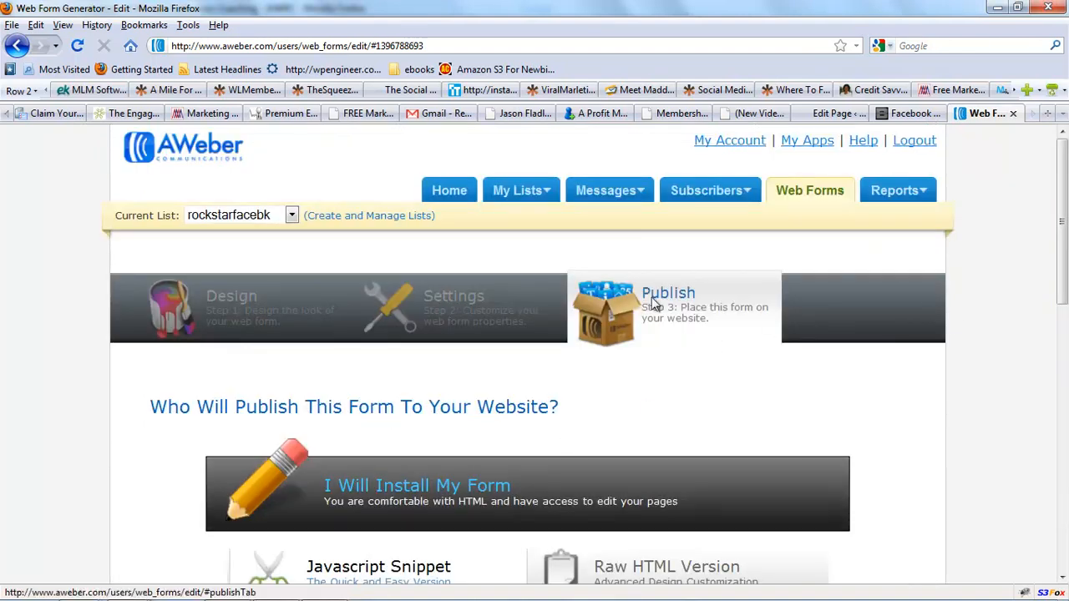
# Switch to the live Facebook Rockstar Party page and reload it to check the embedded form.
pyautogui.click(872, 114)
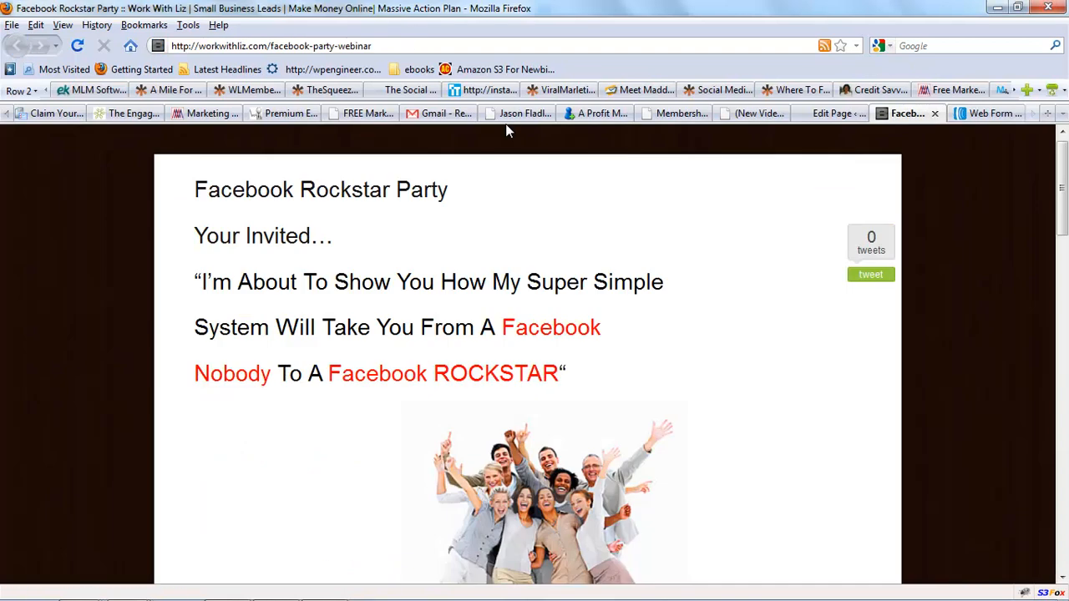
pyautogui.click(75, 46)
pyautogui.moveTo(1061, 173)
pyautogui.mouseDown()
pyautogui.moveTo(1063, 388)
pyautogui.moveTo(1064, 163)
pyautogui.mouseUp()
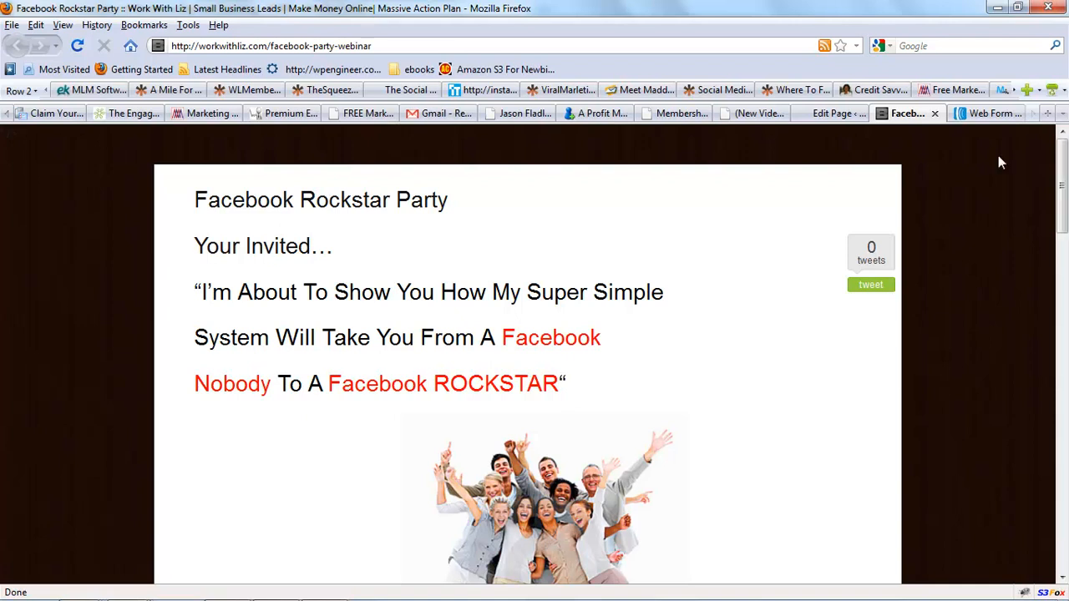
pyautogui.click(320, 591)
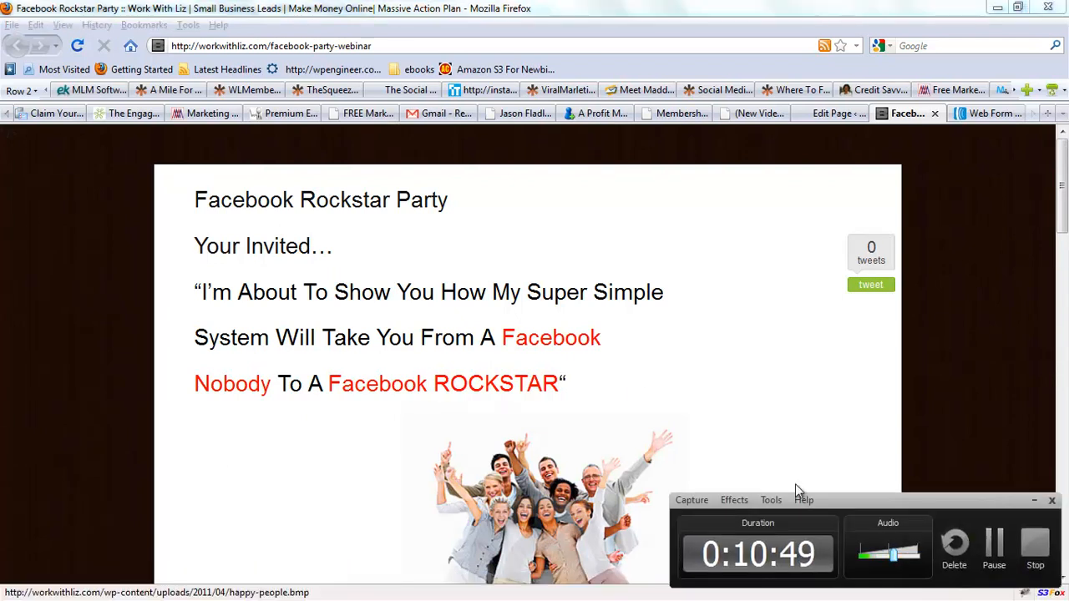